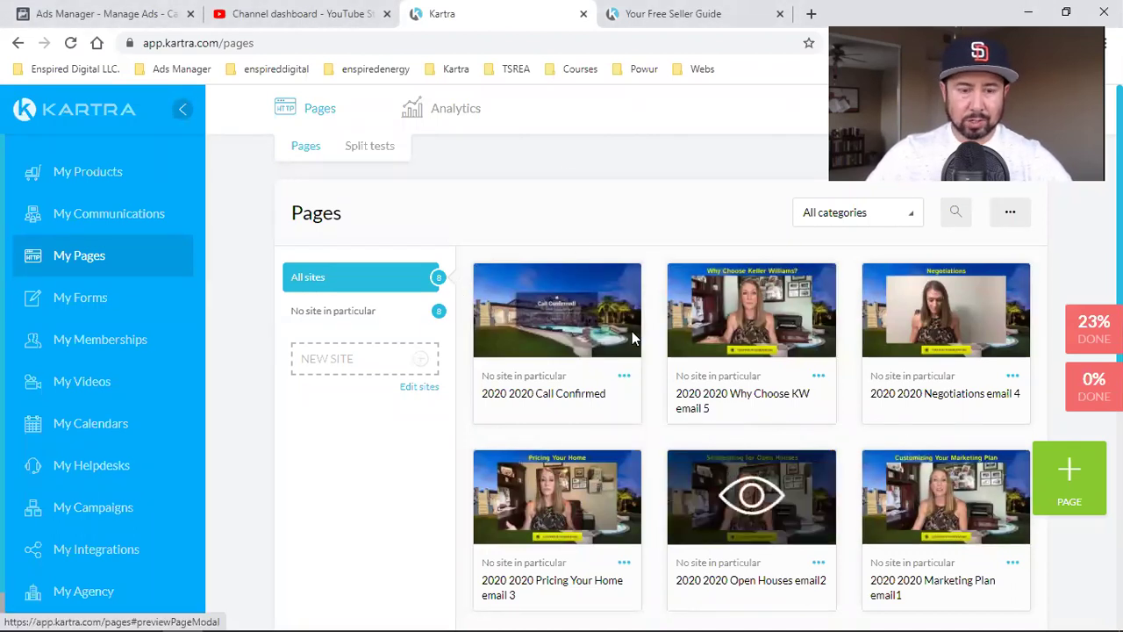
# Switch to the Facebook Ads Manager campaigns list showing 19 campaigns.
pyautogui.click(97, 13)
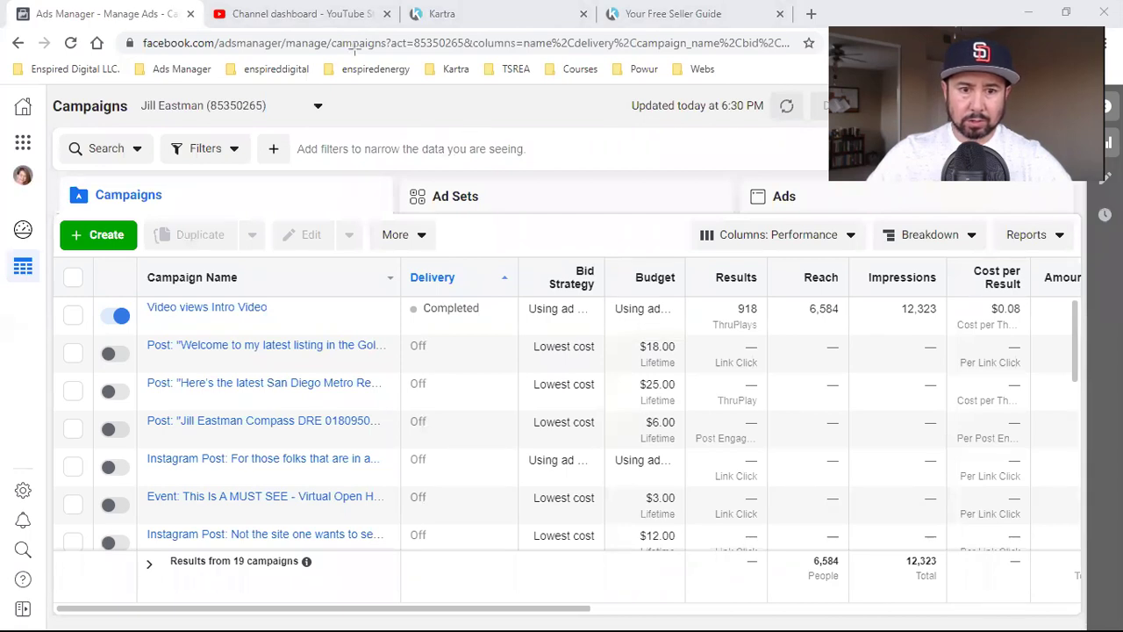
# Select the trailing part of the Ads Manager page address.
pyautogui.moveTo(355, 42); pyautogui.dragTo(765, 56)
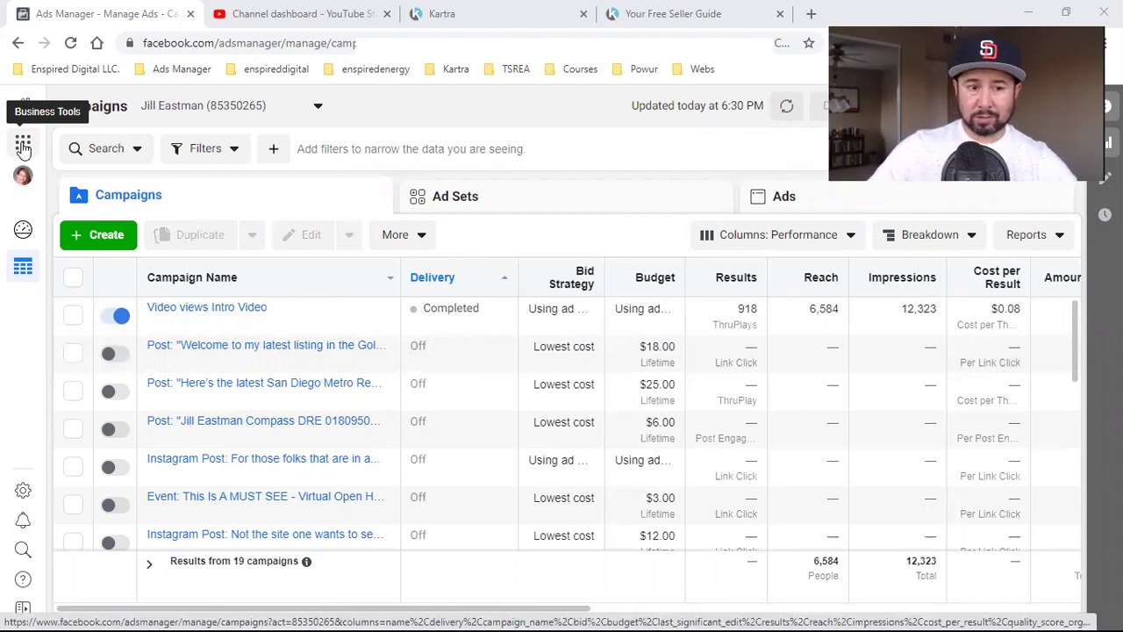
# Go to Events Manager from Business Tools and close the YouTube channel dashboard tab.
pyautogui.click(23, 144)
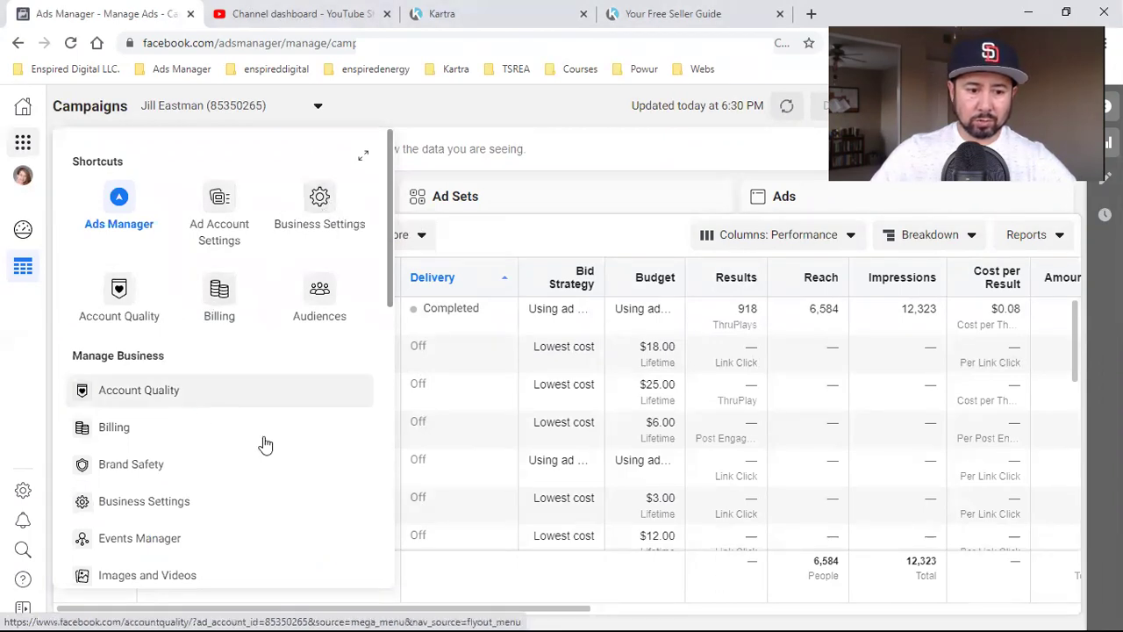
pyautogui.click(160, 544)
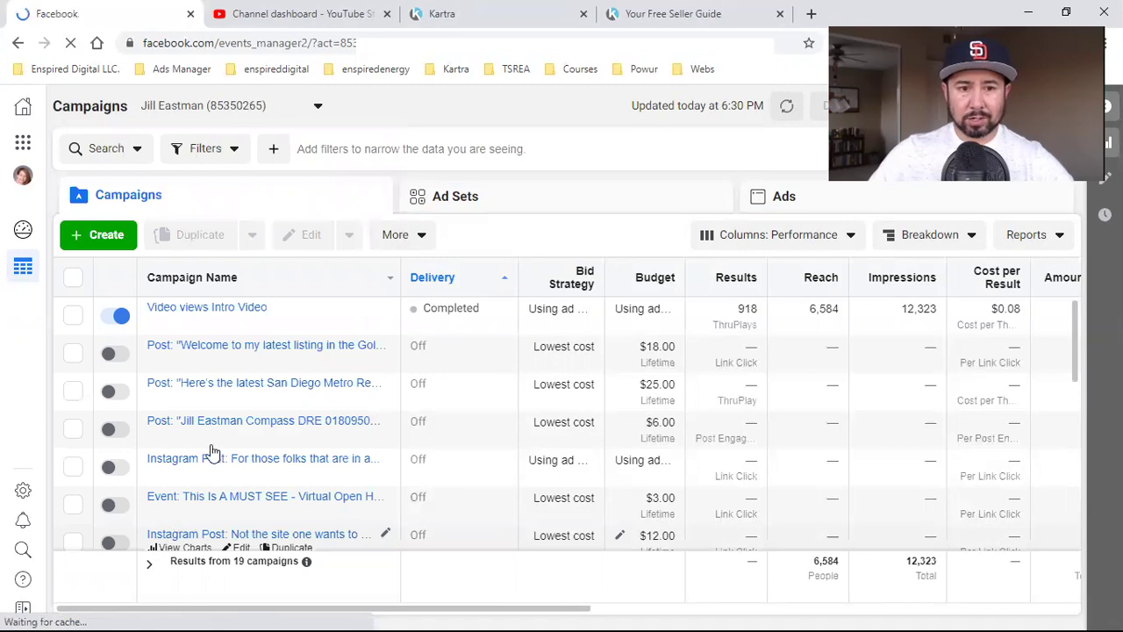
pyautogui.click(387, 13)
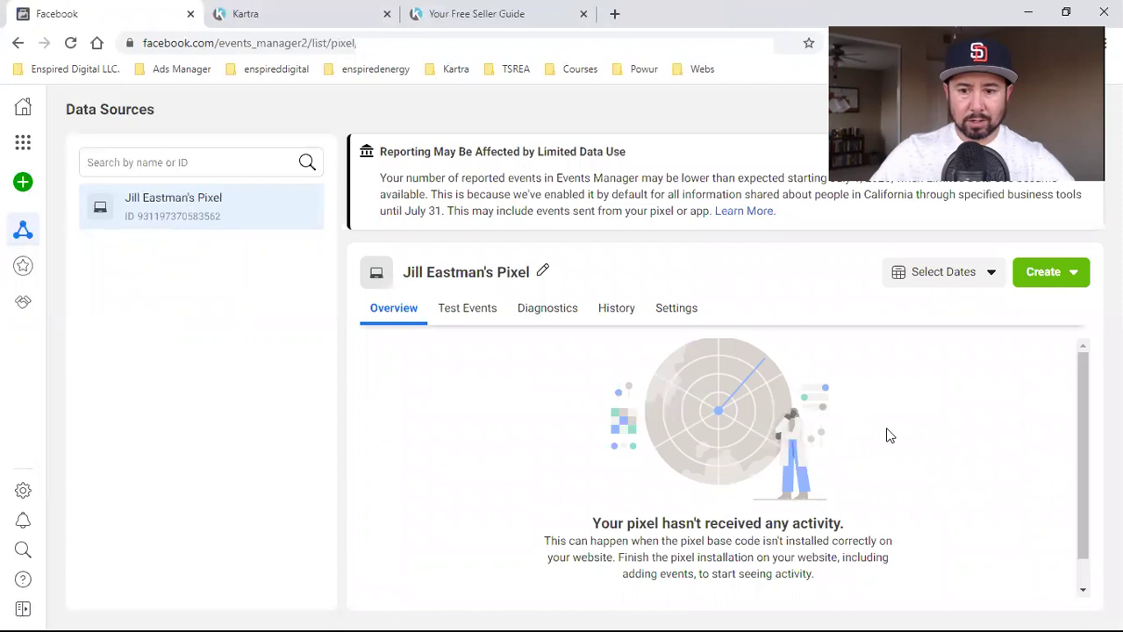
# Copy the pixel base code for manual install and enable Automatic Advanced Matching.
pyautogui.scroll(-1, 889, 435)
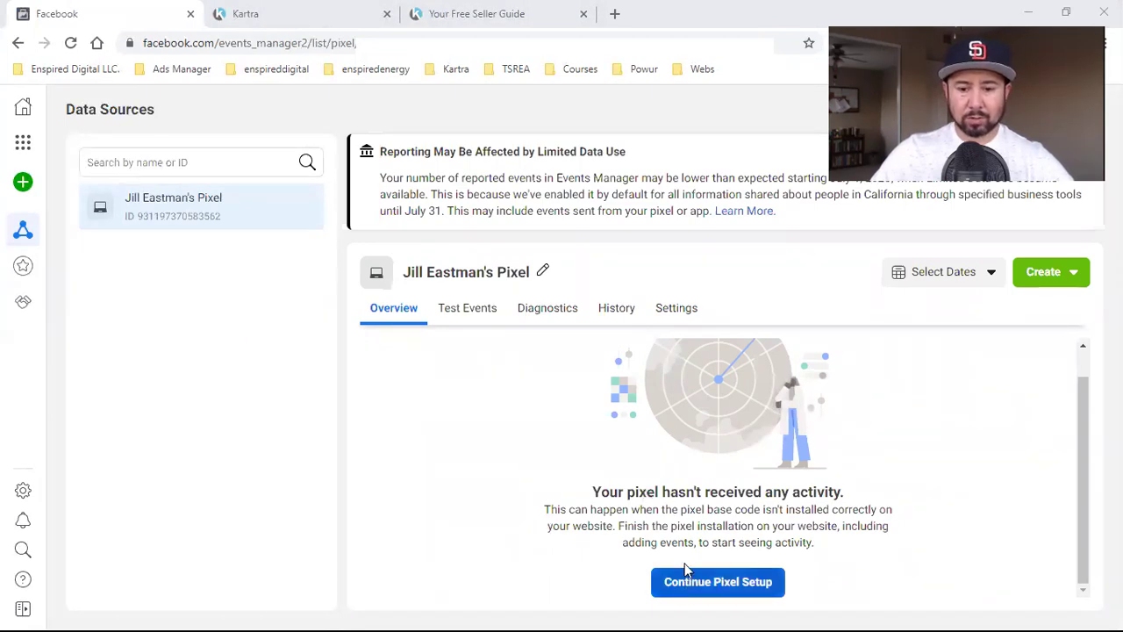
pyautogui.click(722, 582)
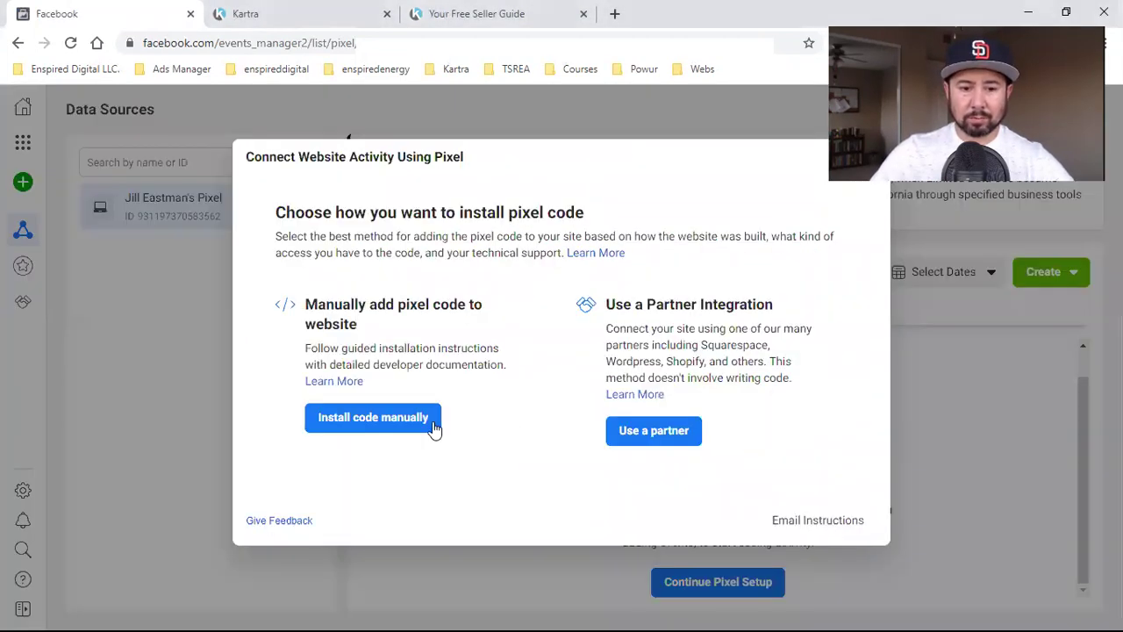
pyautogui.click(358, 423)
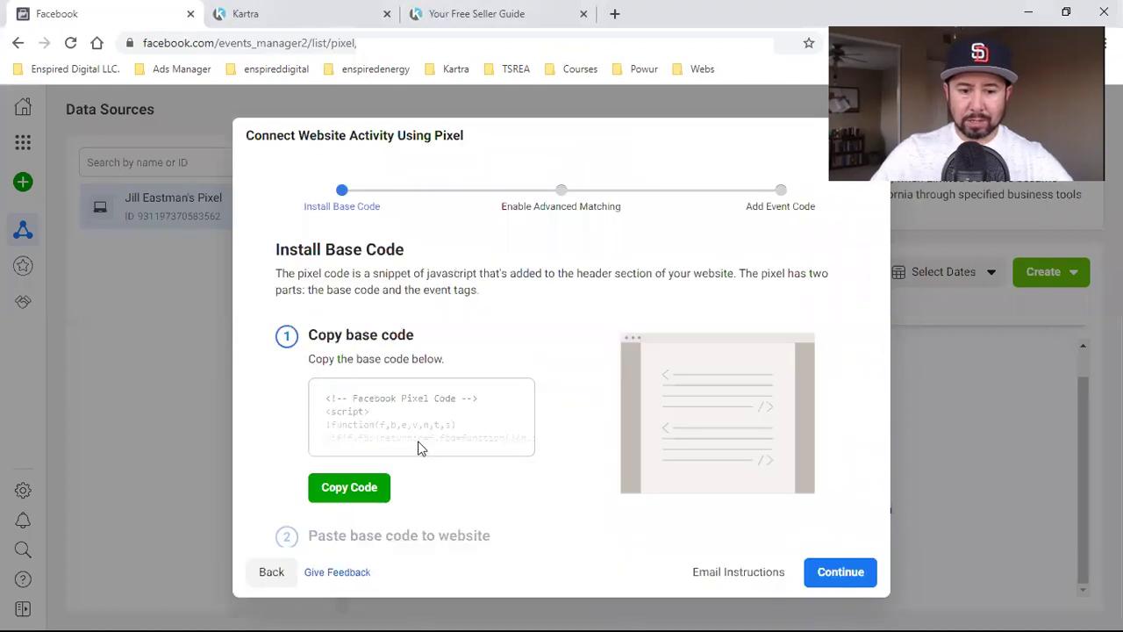
pyautogui.click(338, 490)
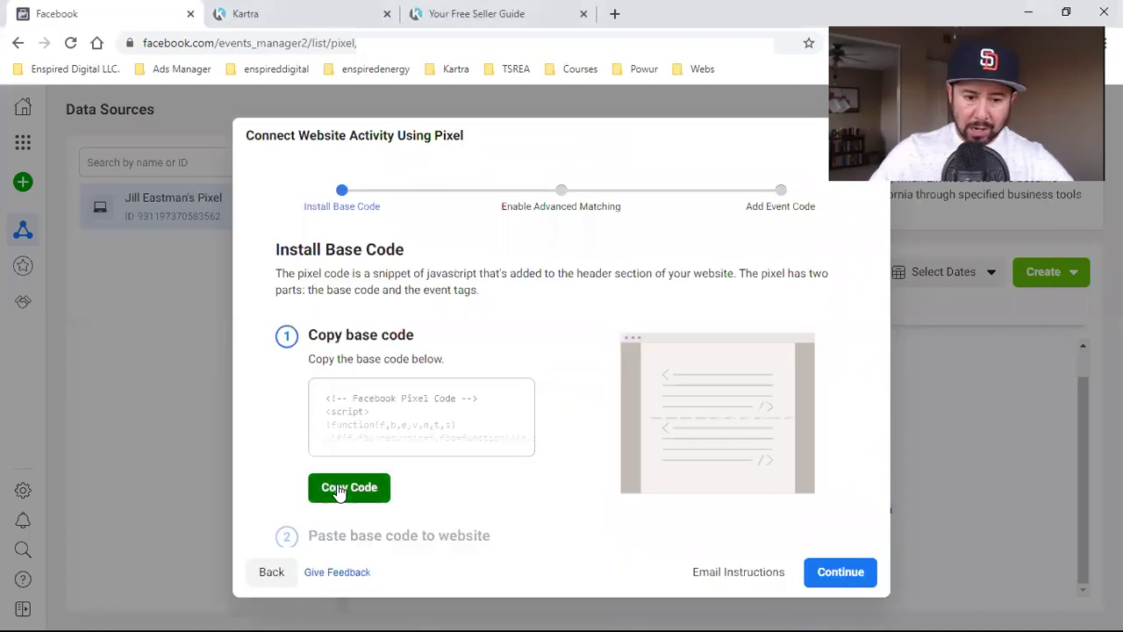
pyautogui.click(841, 572)
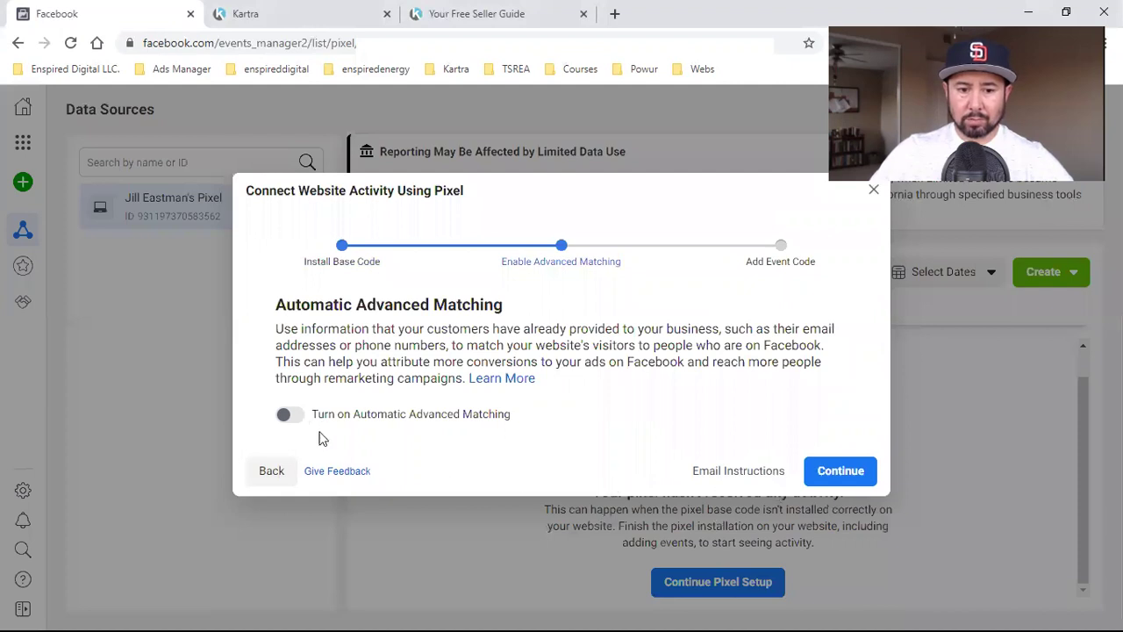
pyautogui.click(292, 415)
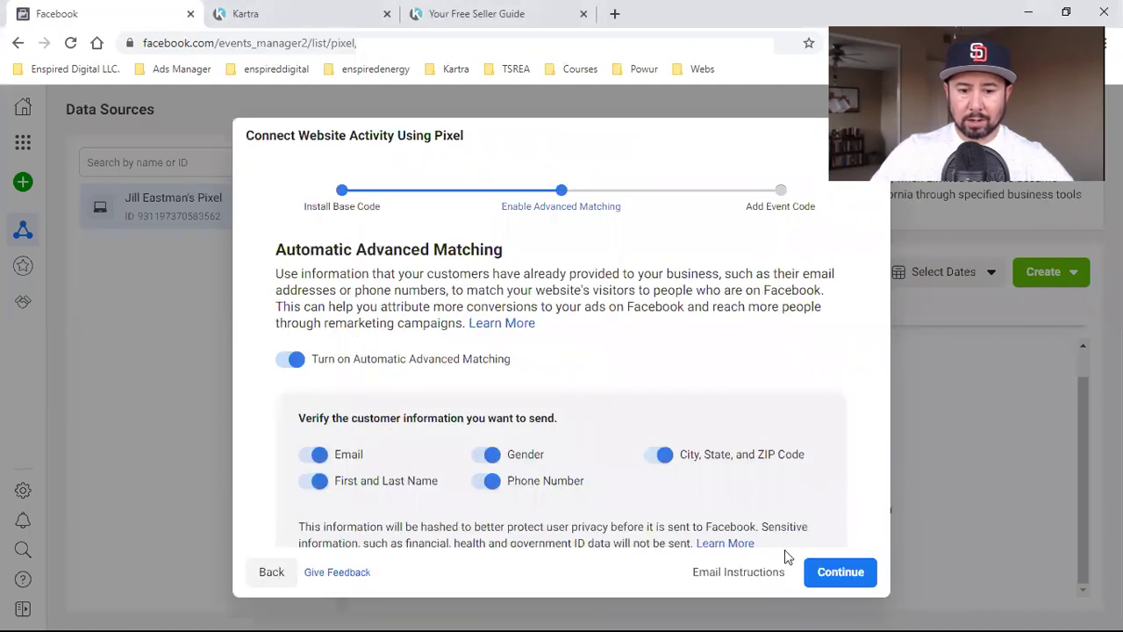
pyautogui.click(838, 566)
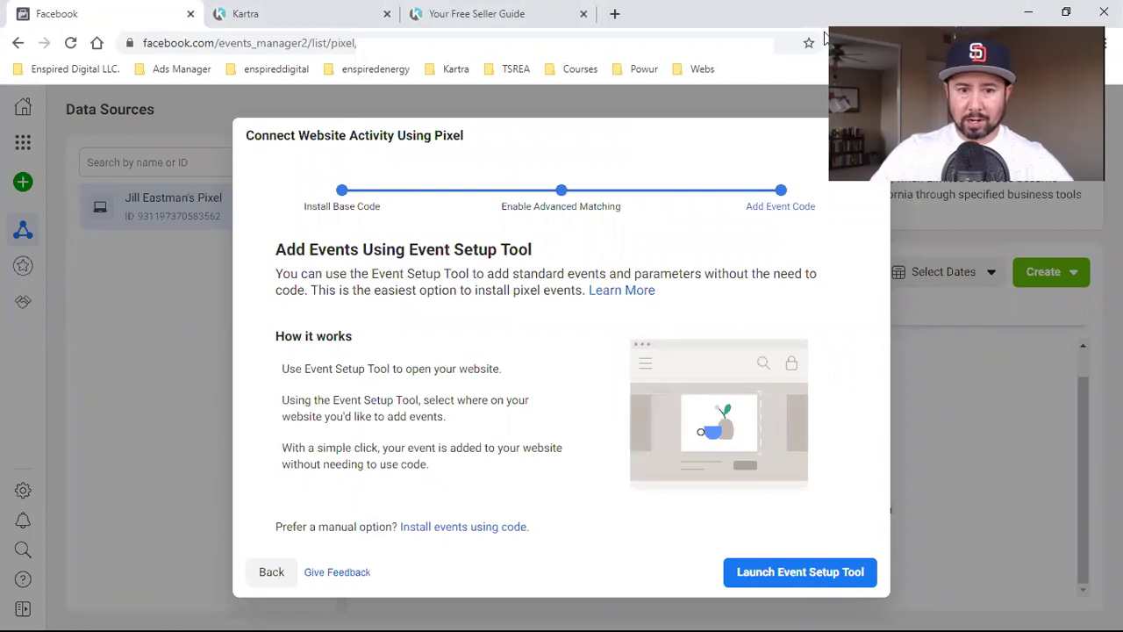
# Open the Seller Guide Opt-In page in Kartra's page builder.
pyautogui.click(246, 13)
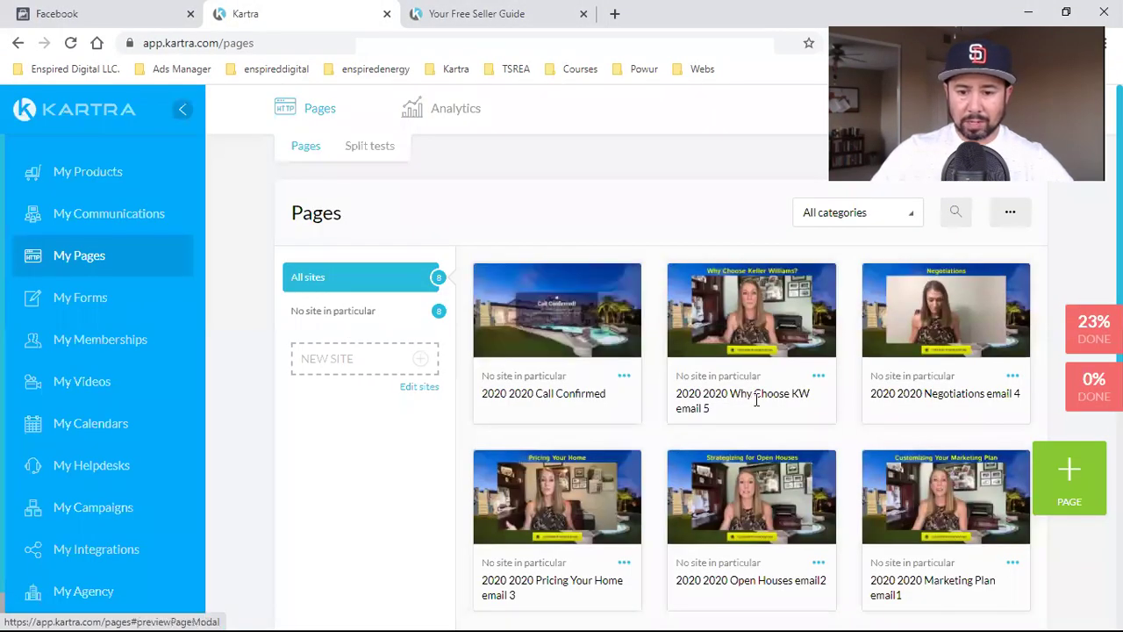
pyautogui.scroll(-5, 810, 444)
pyautogui.click(818, 420)
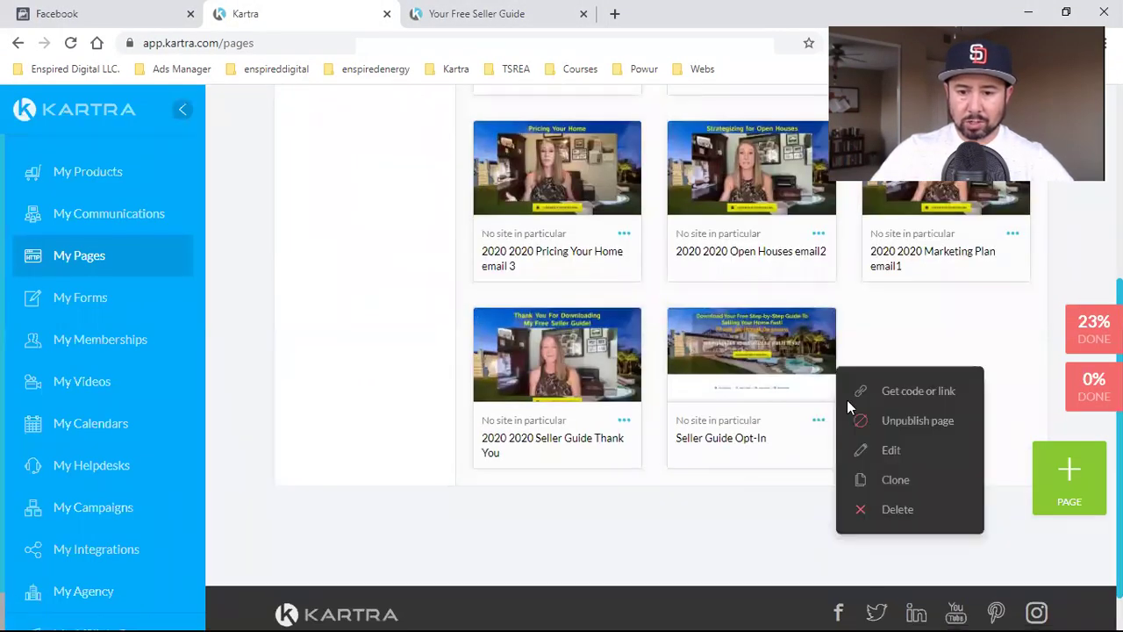
pyautogui.click(905, 447)
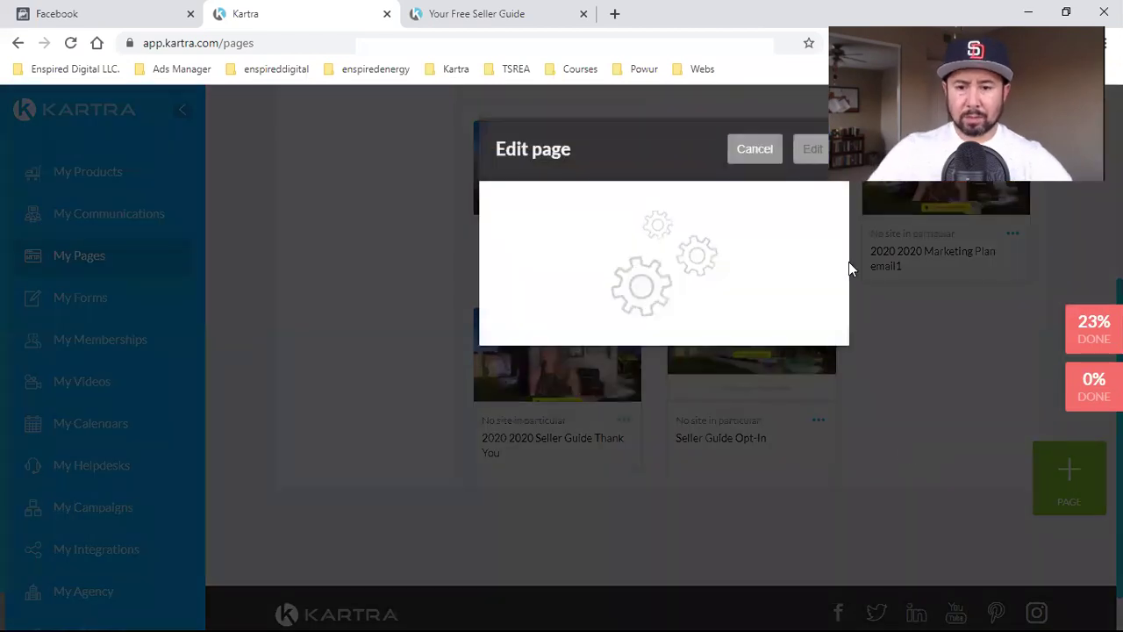
pyautogui.click(809, 158)
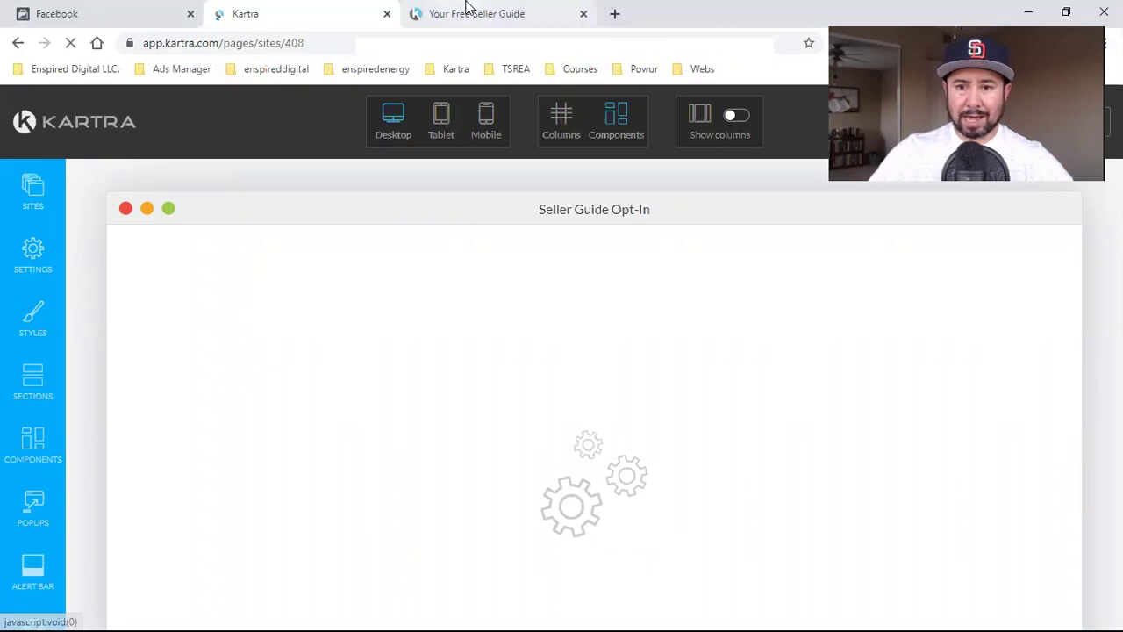
# Check the live Your Free Seller Guide page with Pixel Helper, then start a new tab.
pyautogui.click(468, 8)
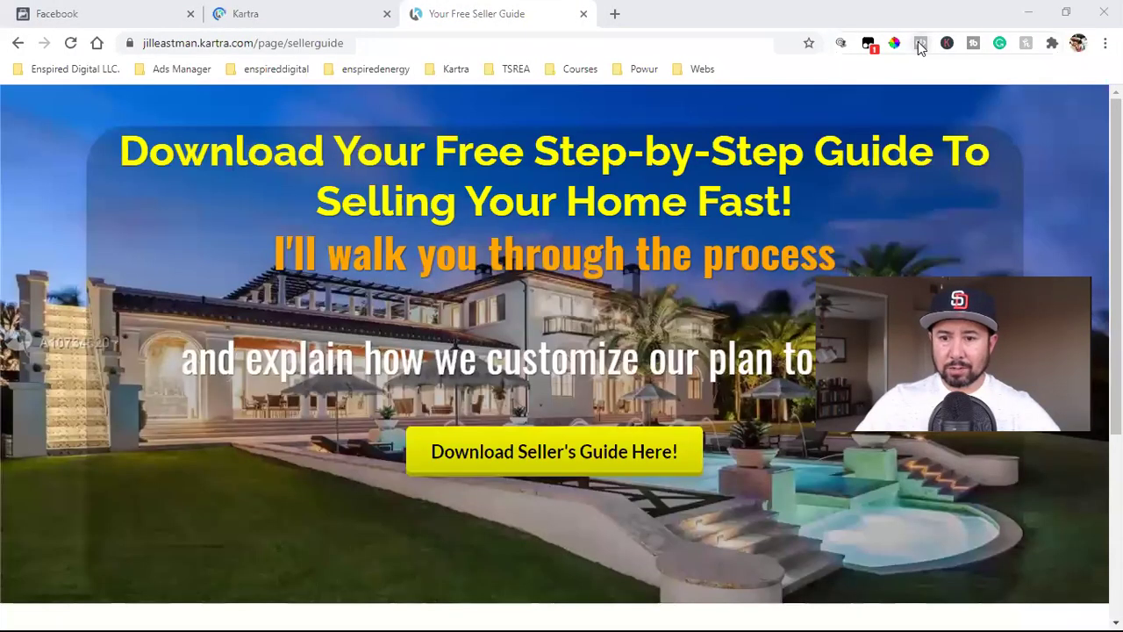
pyautogui.click(919, 44)
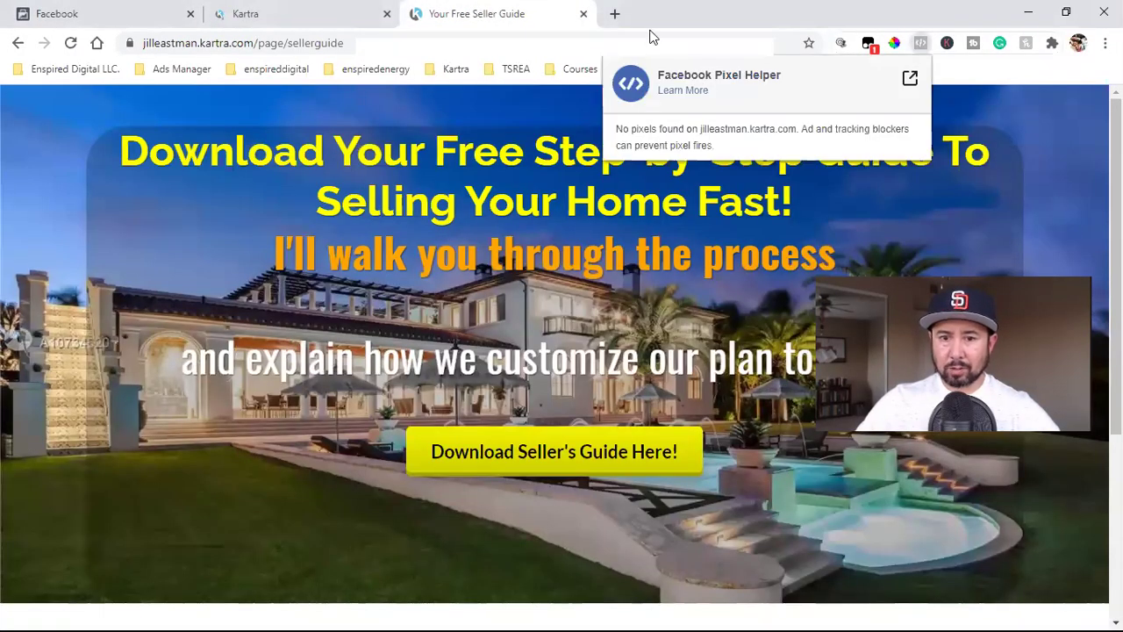
pyautogui.click(615, 14)
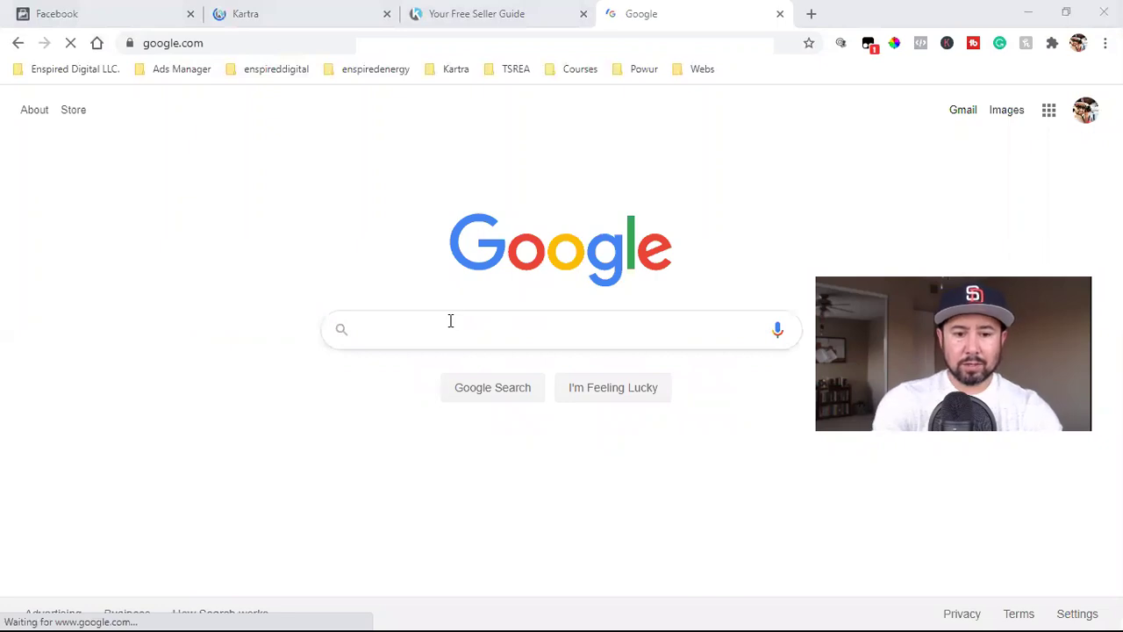
# Search Google for 'facebook pixel helper' and open its Chrome Web Store listing.
pyautogui.click(450, 321)
pyautogui.write('facebook')
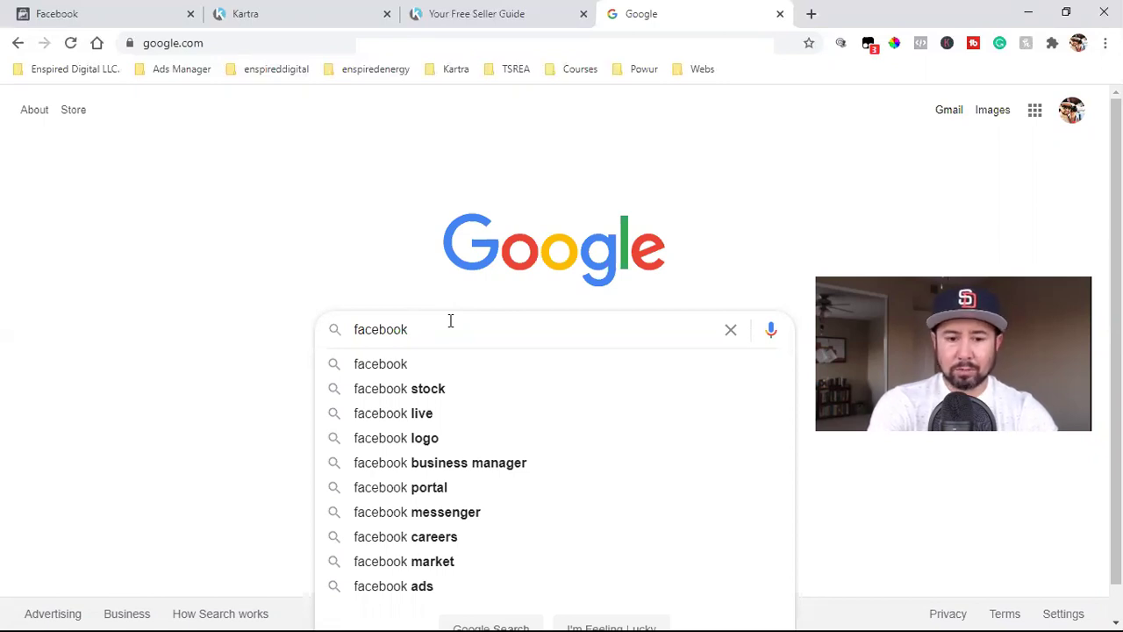
pyautogui.write('pixel')
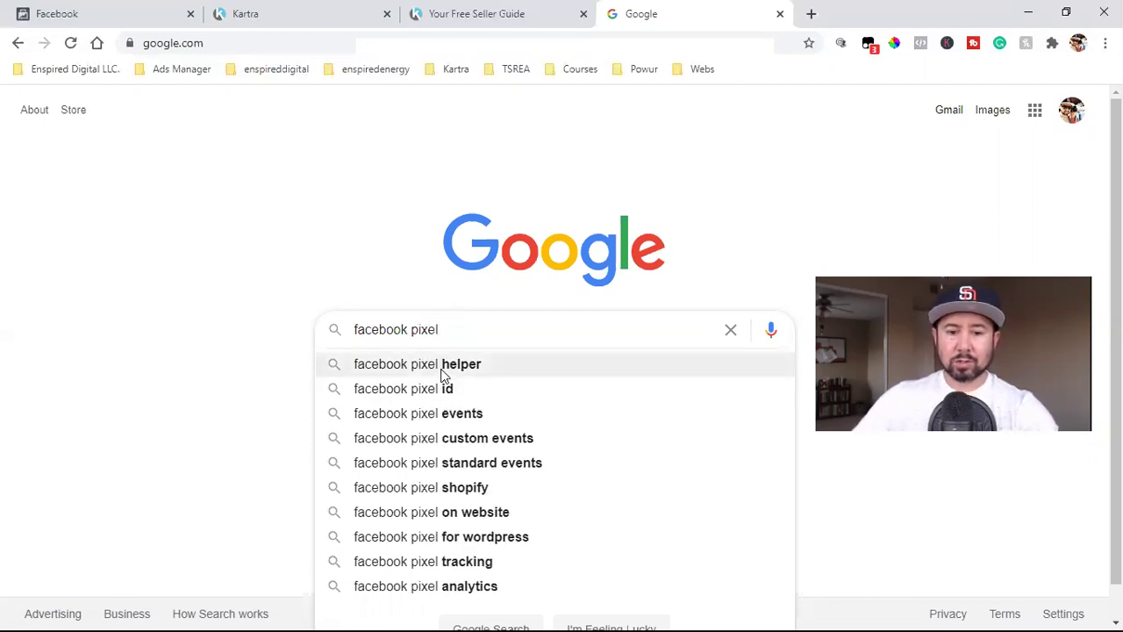
pyautogui.click(442, 370)
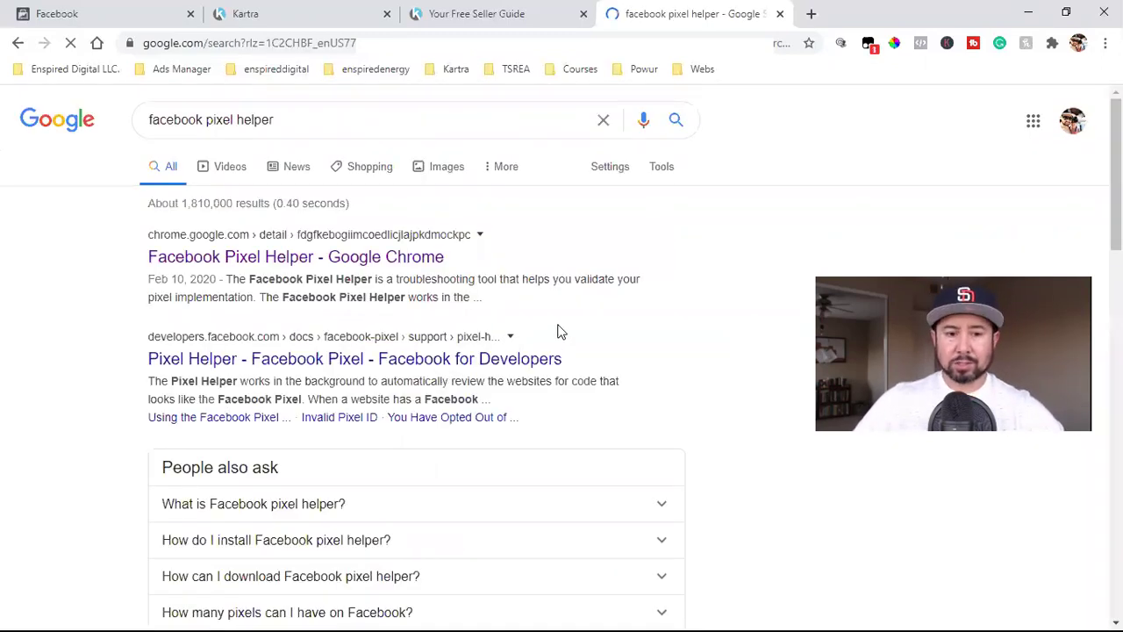
pyautogui.click(263, 257)
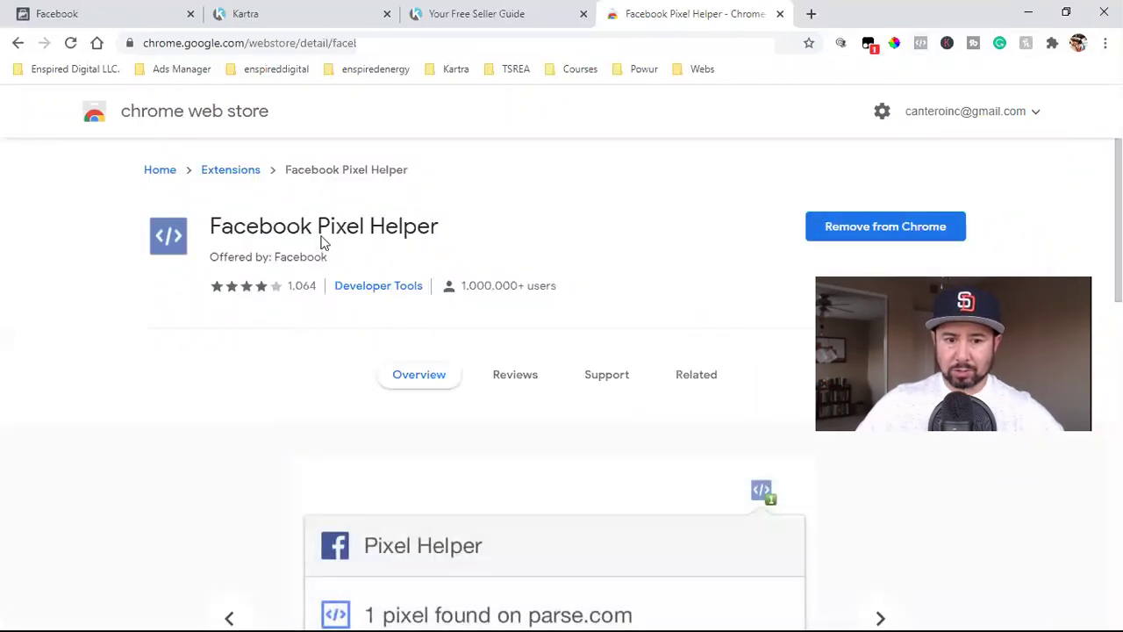
# Confirm Pixel Helper reports no pixels, then return to the live seller guide page.
pyautogui.click(920, 43)
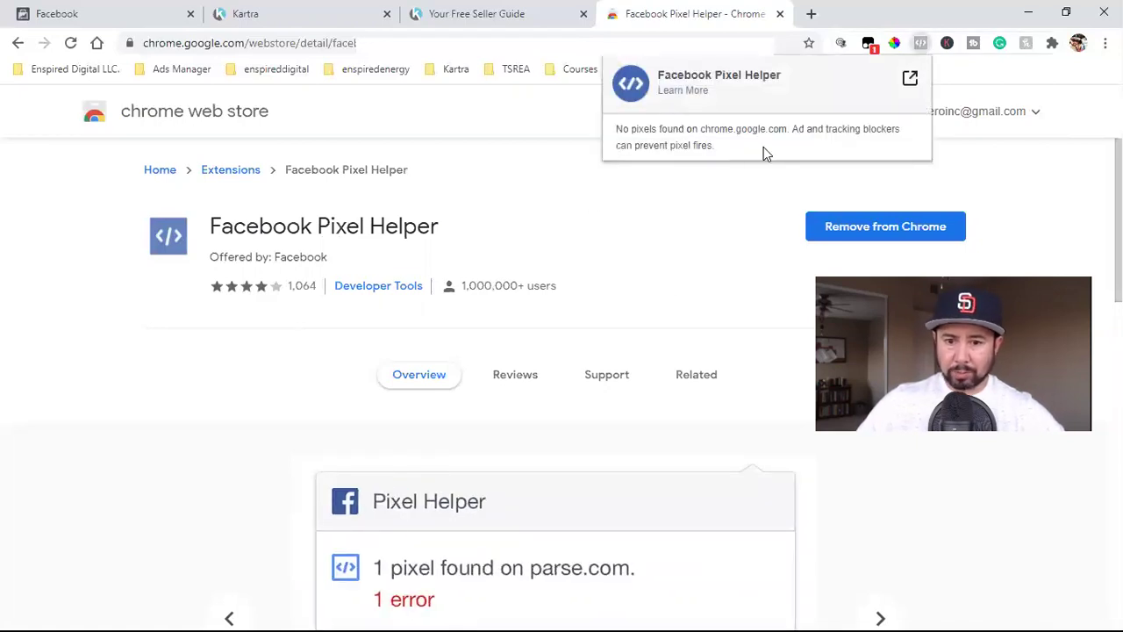
pyautogui.moveTo(631, 129); pyautogui.dragTo(705, 184)
pyautogui.click(705, 184)
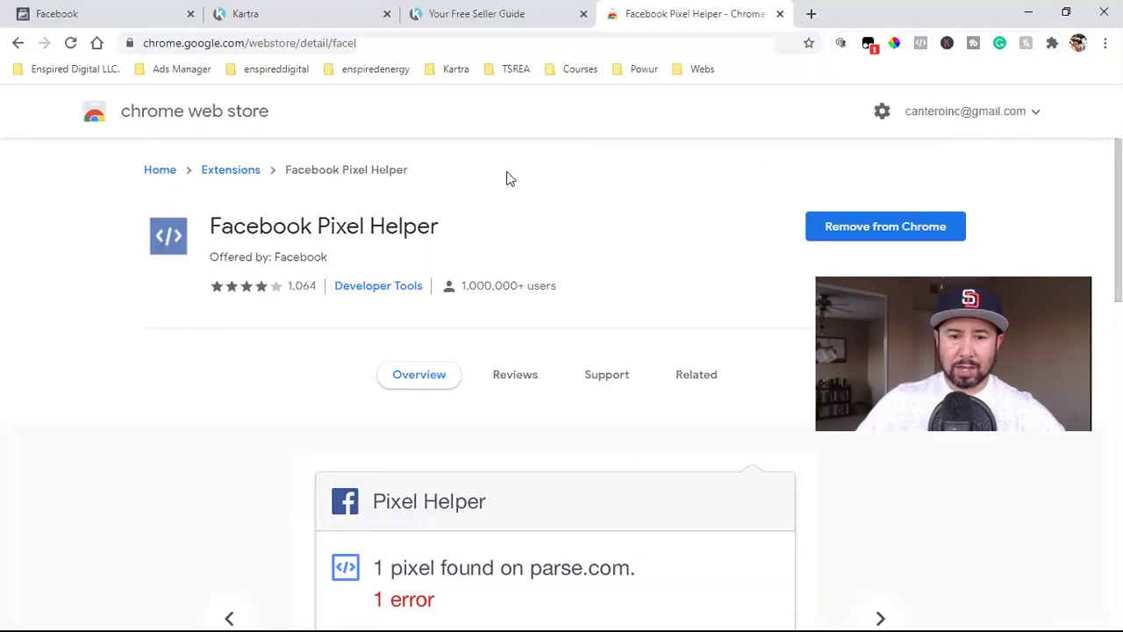
pyautogui.click(428, 12)
# Reload the live seller guide page, confirm Pixel Helper still finds no pixel, and return to the editor.
pyautogui.click(70, 43)
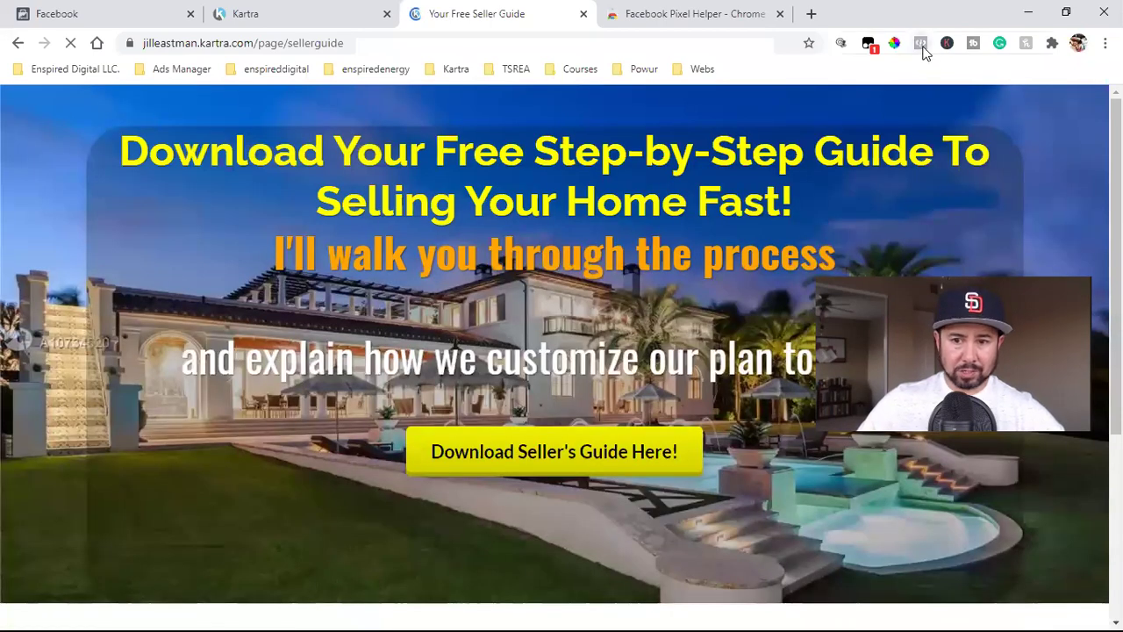
pyautogui.click(920, 43)
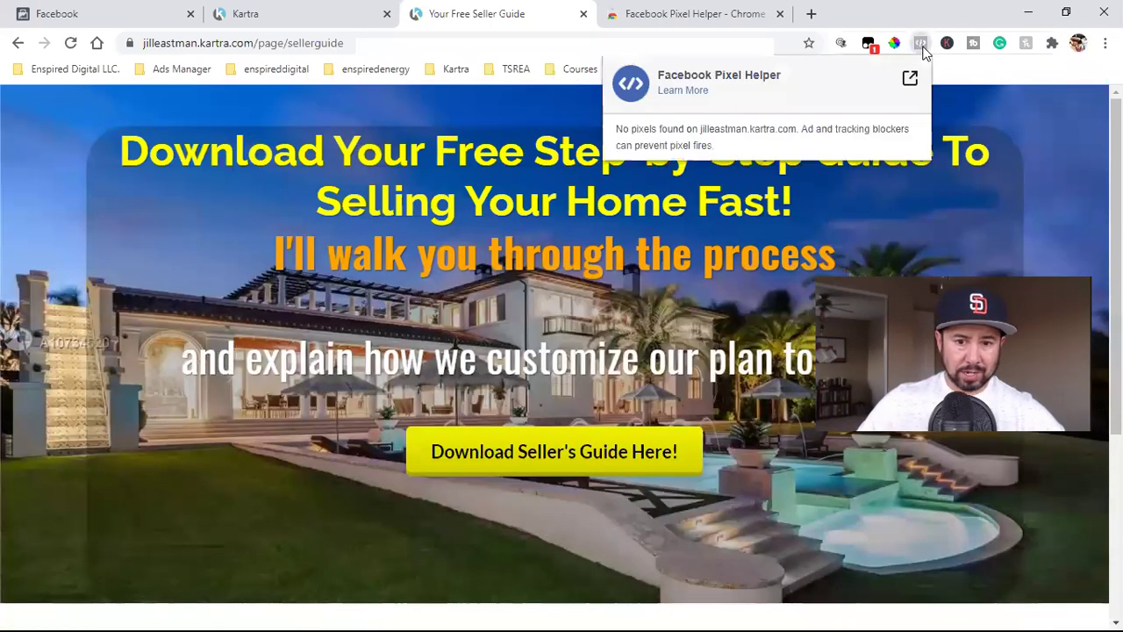
pyautogui.click(1034, 117)
pyautogui.click(263, 19)
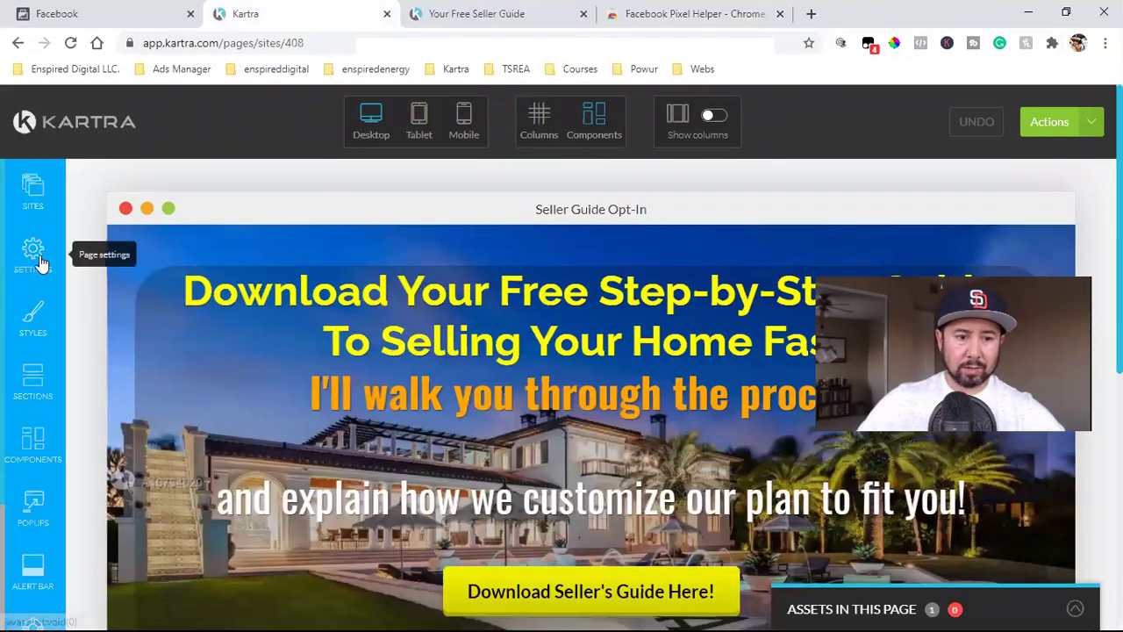
# Paste the pixel code into the page's Embed Facebook Ads Tracking Code field and apply it.
pyautogui.click(33, 261)
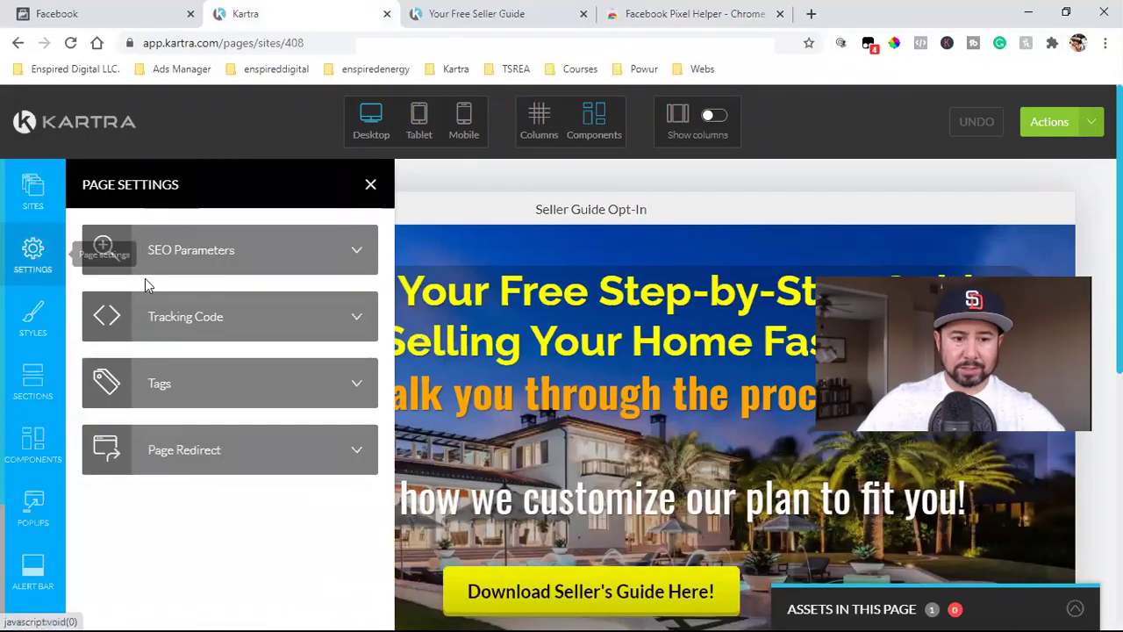
pyautogui.click(211, 324)
pyautogui.scroll(-3, 251, 408)
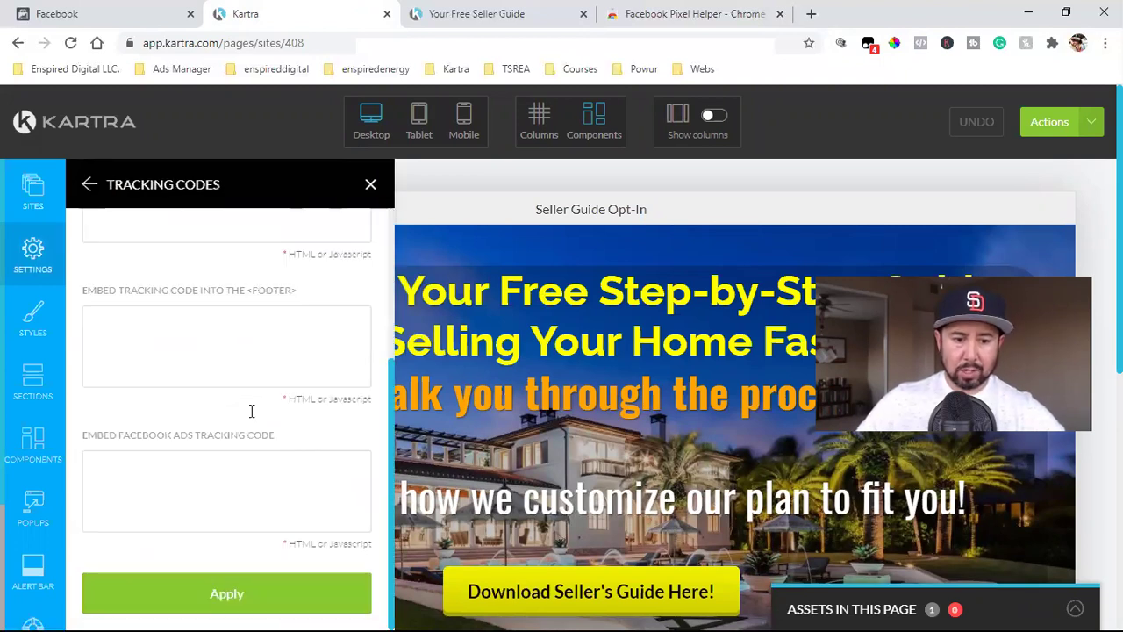
pyautogui.click(166, 471)
pyautogui.hotkey('ctrl', 'v')
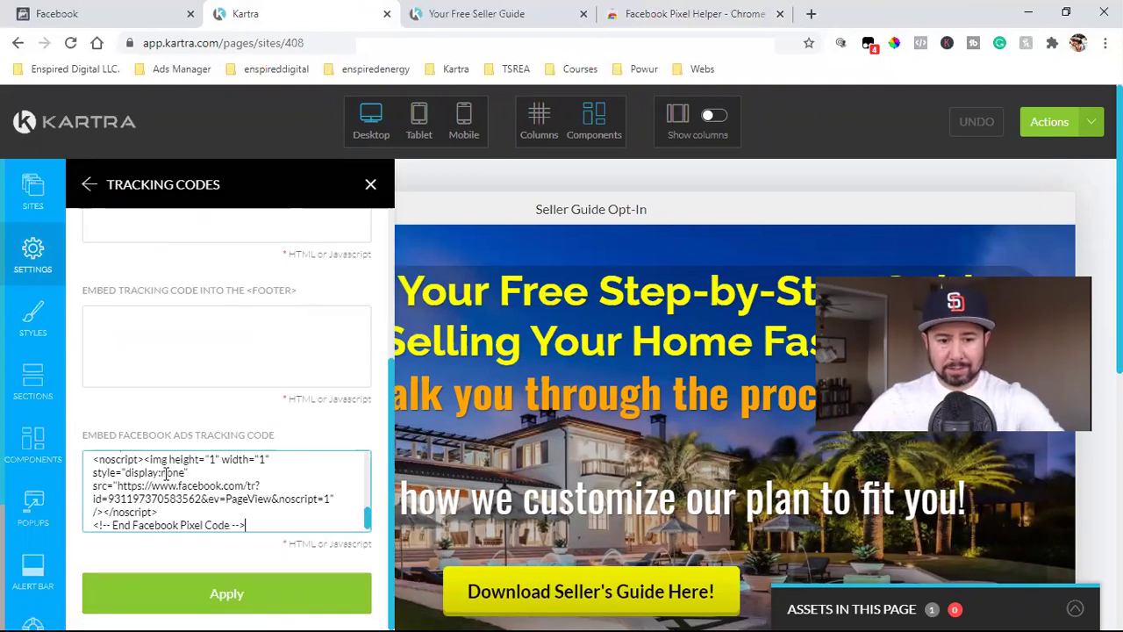
pyautogui.click(137, 596)
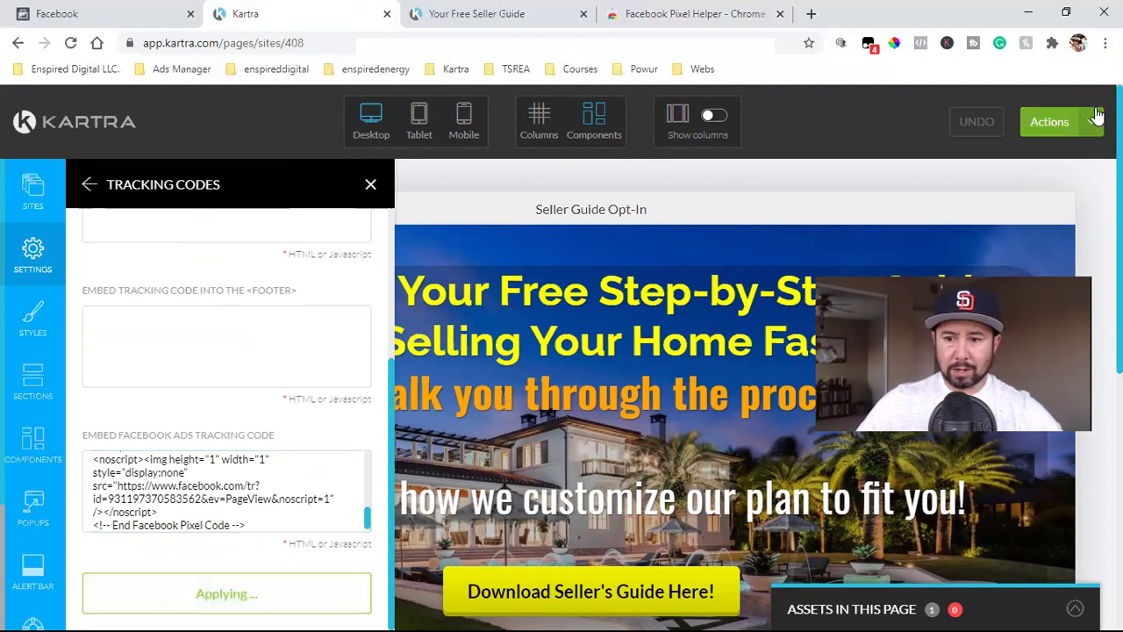
# Save the page's progress and publish the Seller Guide Opt-In page live.
pyautogui.click(1096, 119)
pyautogui.click(992, 190)
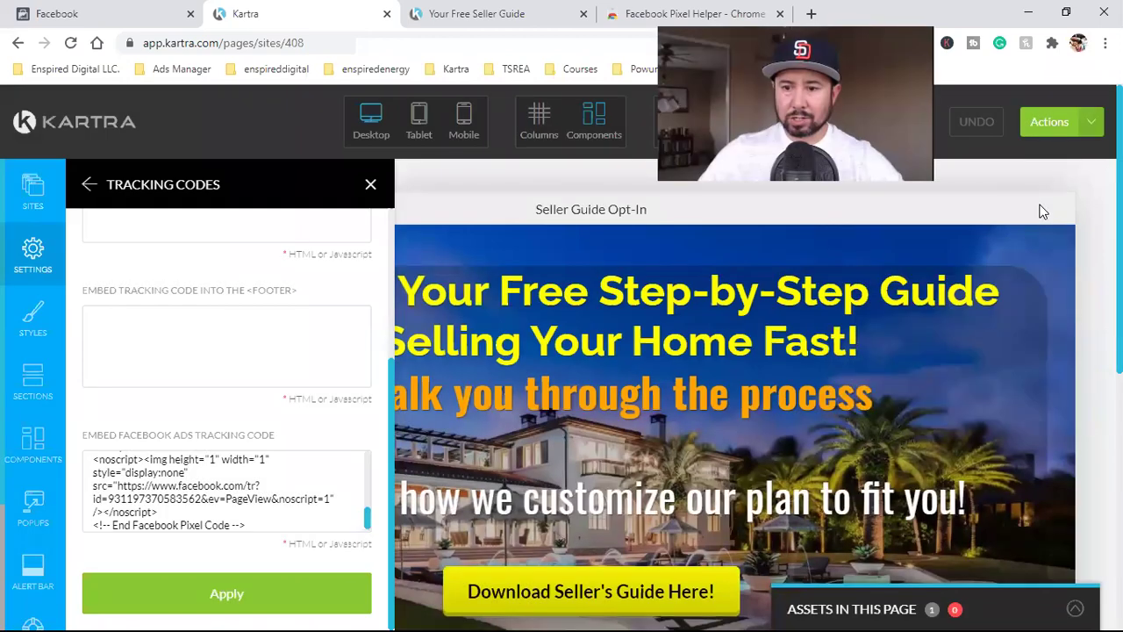
pyautogui.click(1091, 121)
pyautogui.click(1001, 257)
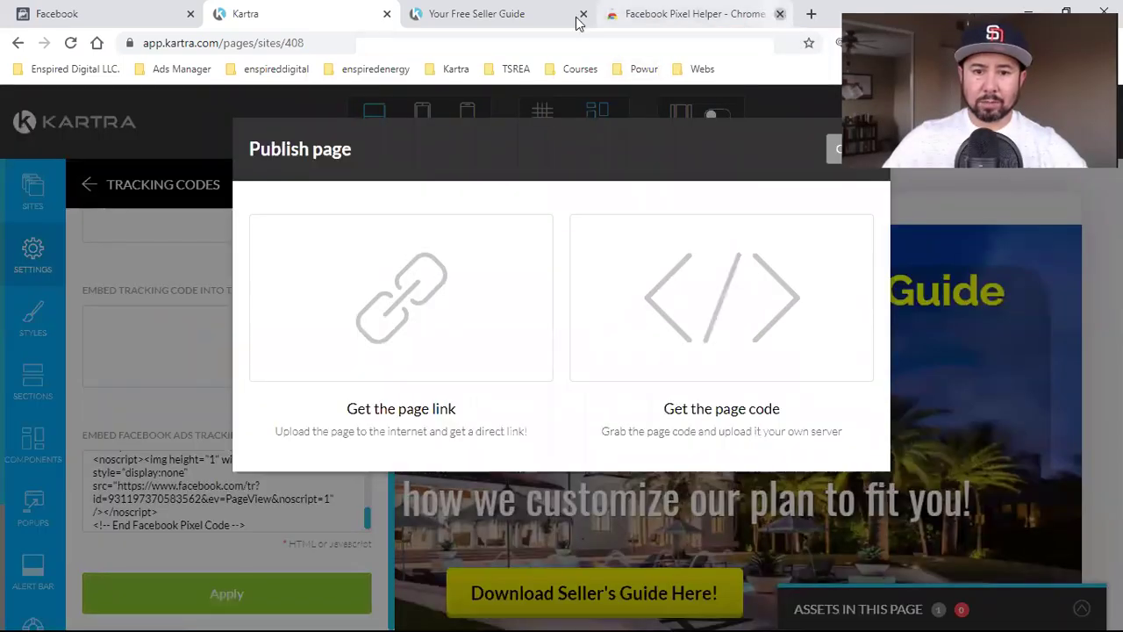
pyautogui.click(780, 13)
# Reload the live Seller Guide page and verify Pixel Helper shows one pixel firing PageView.
pyautogui.click(489, 7)
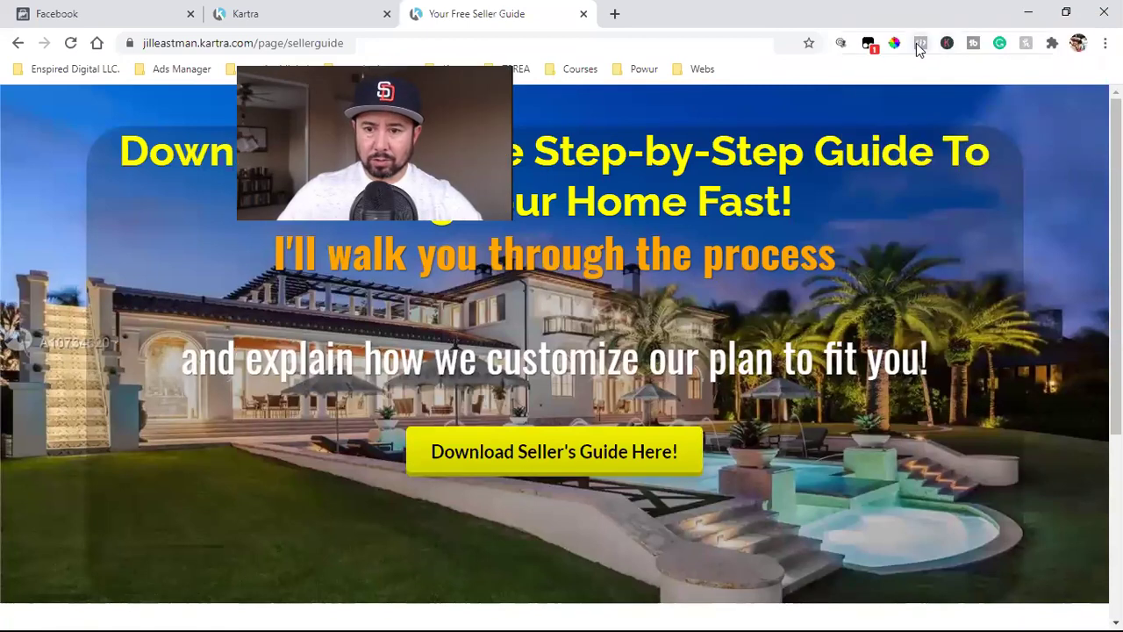
pyautogui.click(919, 45)
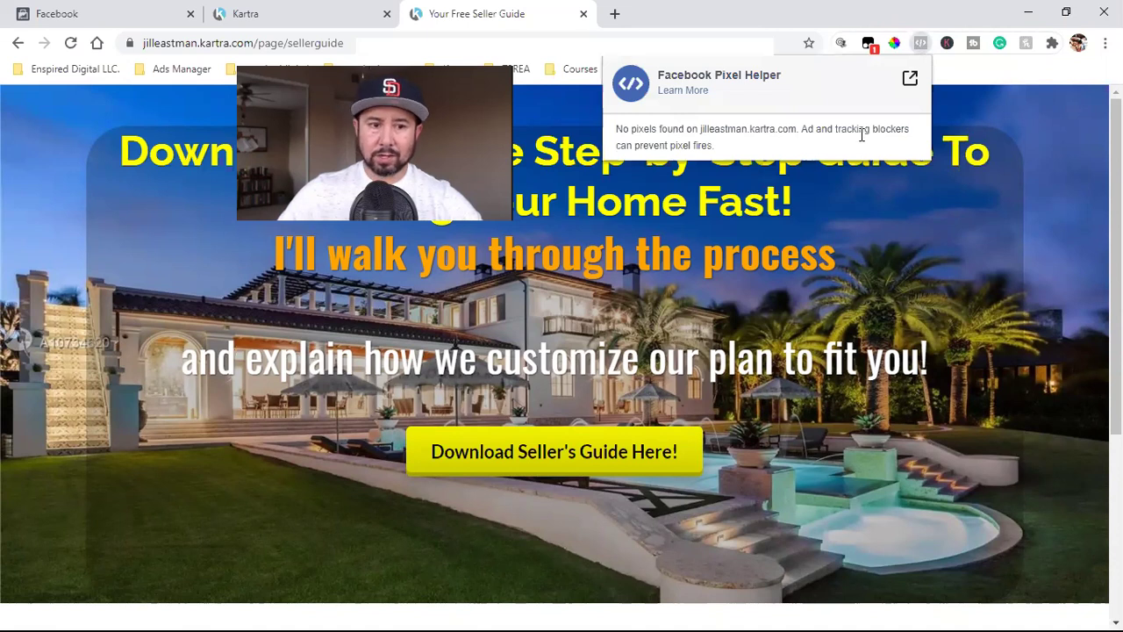
pyautogui.click(72, 46)
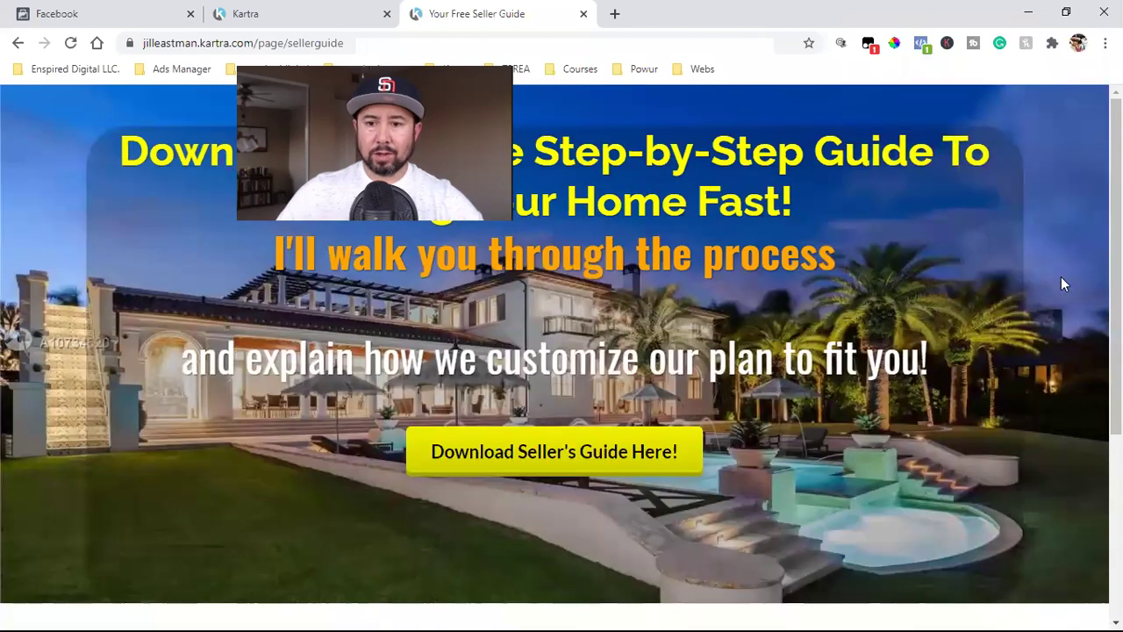
pyautogui.click(921, 44)
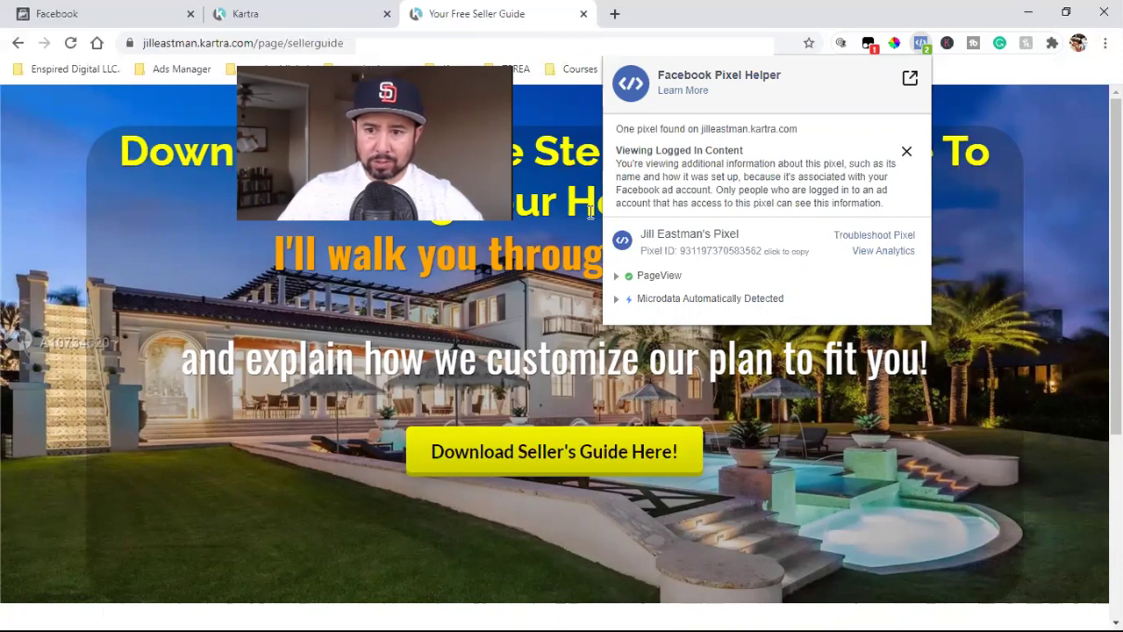
# Close the Connect Website Activity wizard and reload the pixel overview, which still reports no activity.
pyautogui.click(93, 13)
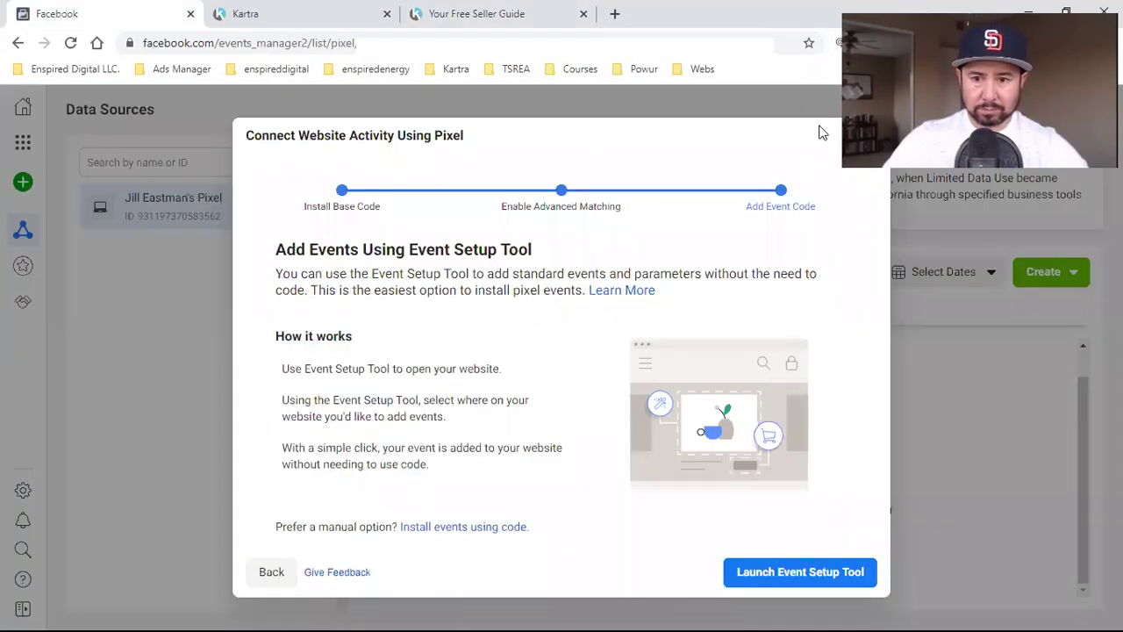
pyautogui.click(876, 138)
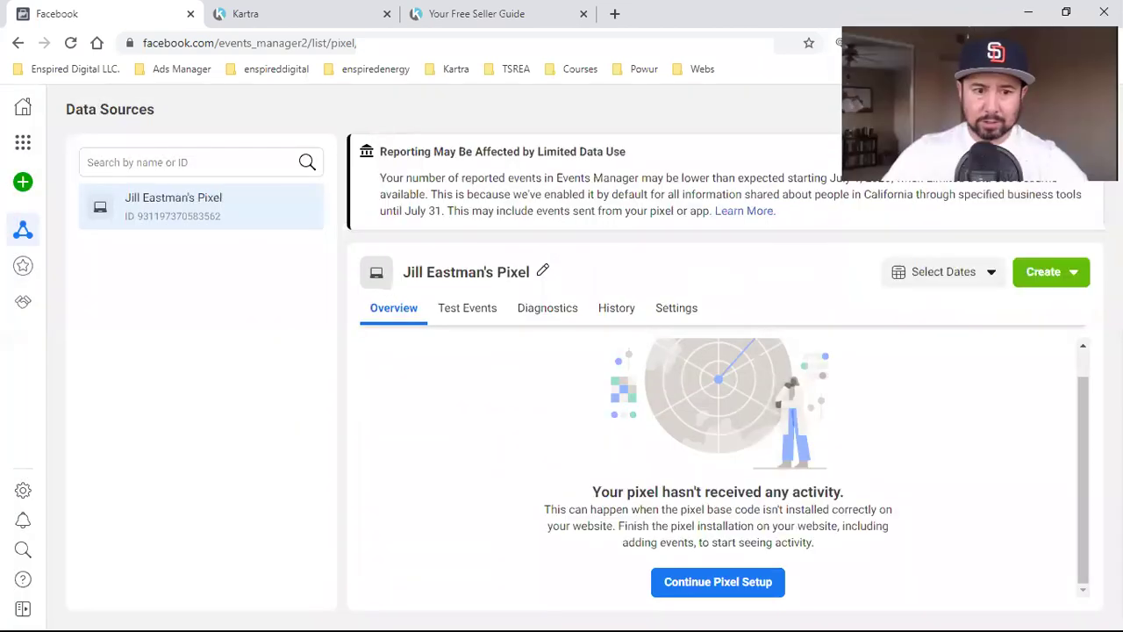
pyautogui.click(71, 43)
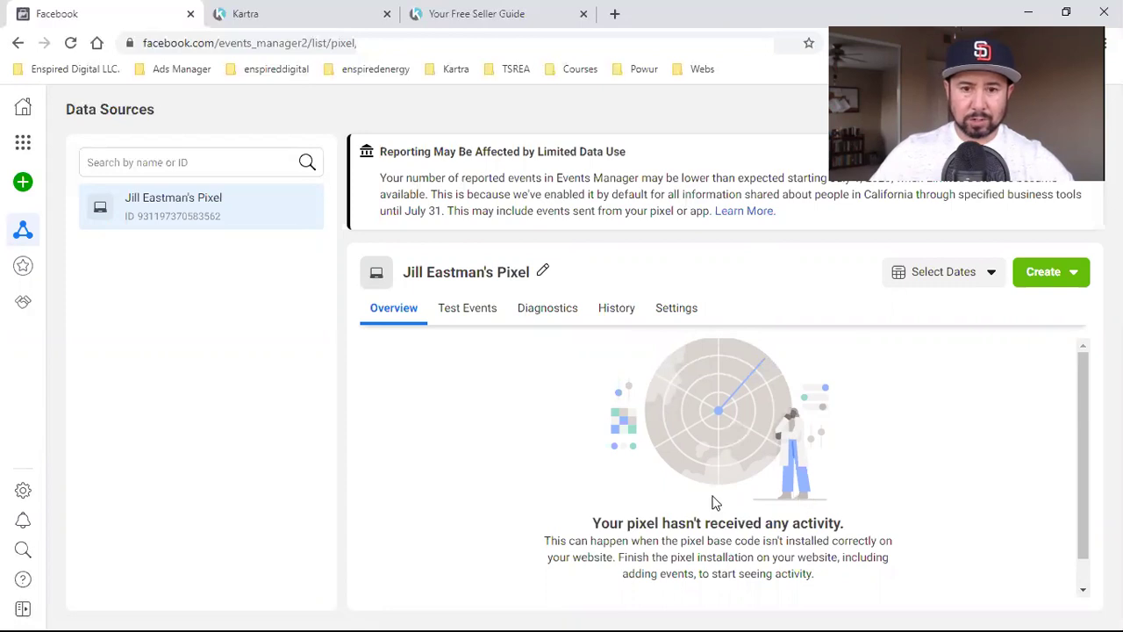
pyautogui.click(504, 8)
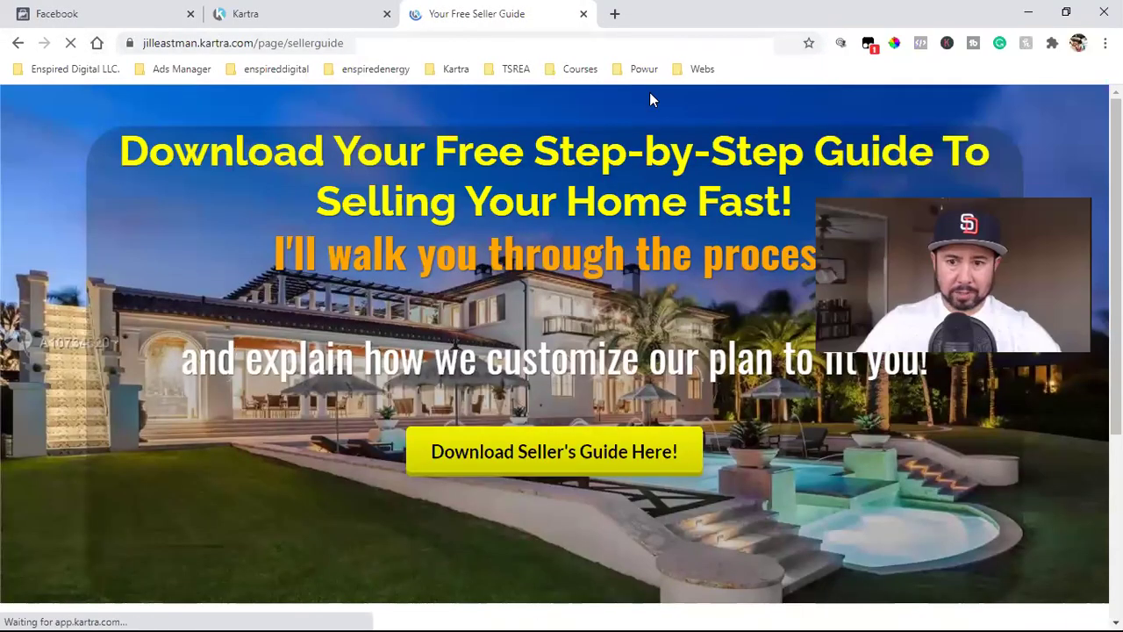
# Confirm with Pixel Helper that PageView fires on the live Seller Guide page, then reload Events Manager.
pyautogui.click(918, 46)
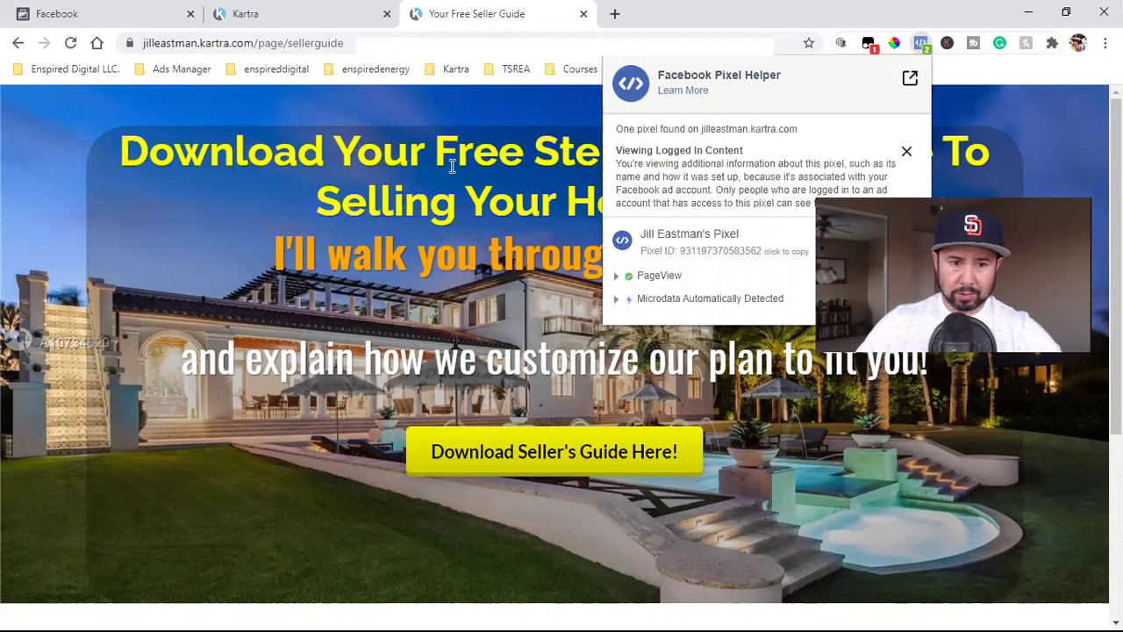
pyautogui.click(96, 14)
pyautogui.click(68, 44)
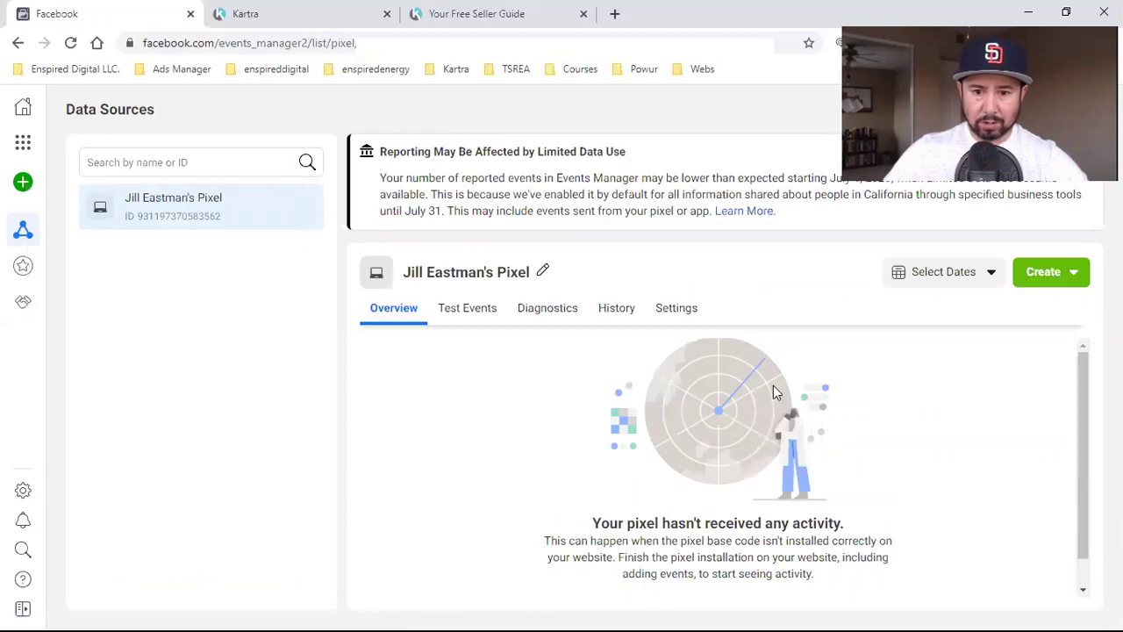
# Compare the Pixel ID on the pixel's Settings page with the ID Pixel Helper detects live.
pyautogui.click(694, 313)
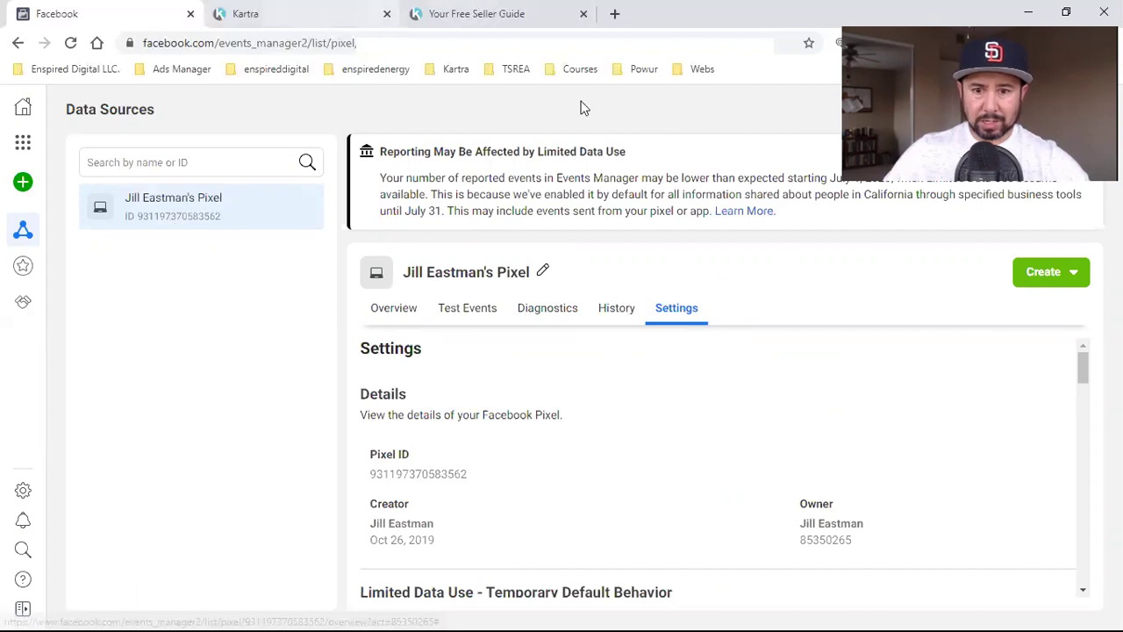
pyautogui.click(526, 13)
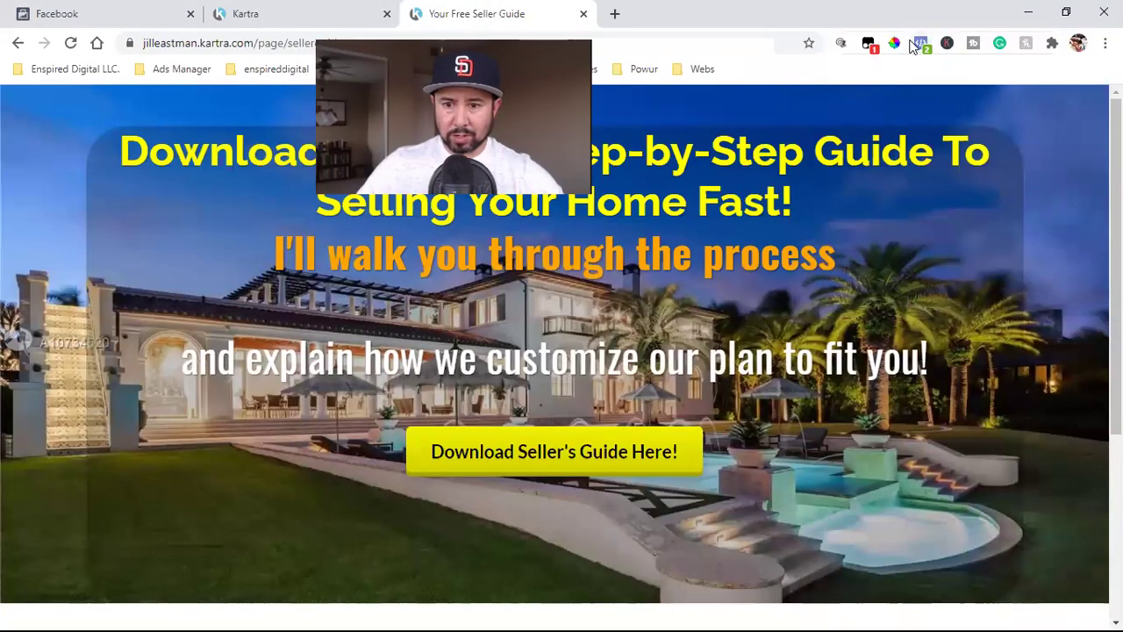
pyautogui.click(920, 42)
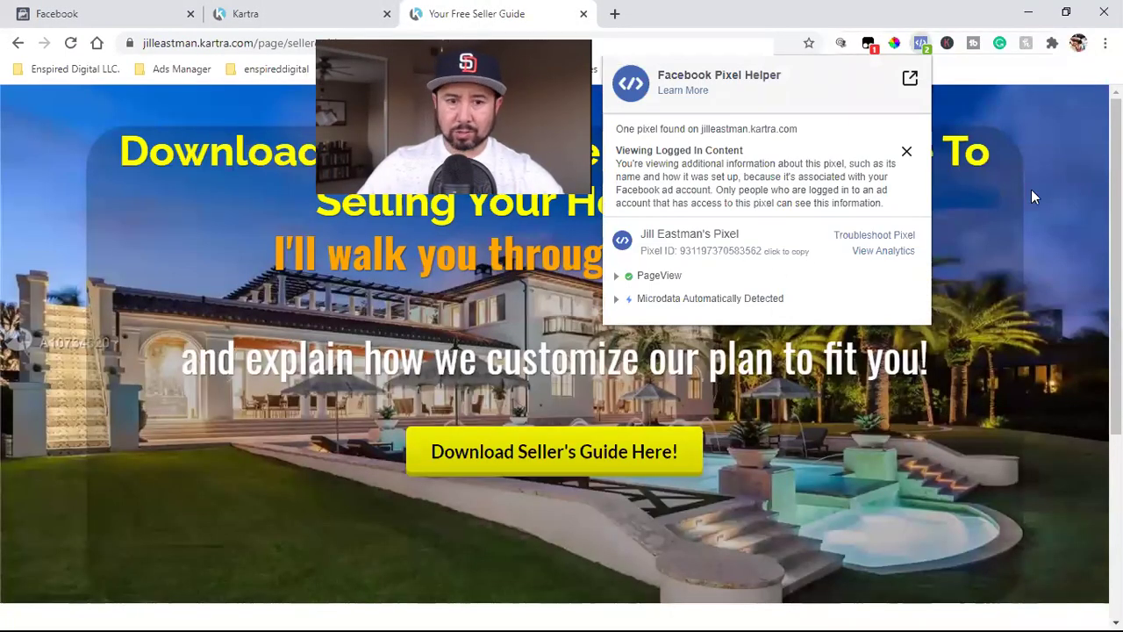
pyautogui.click(111, 11)
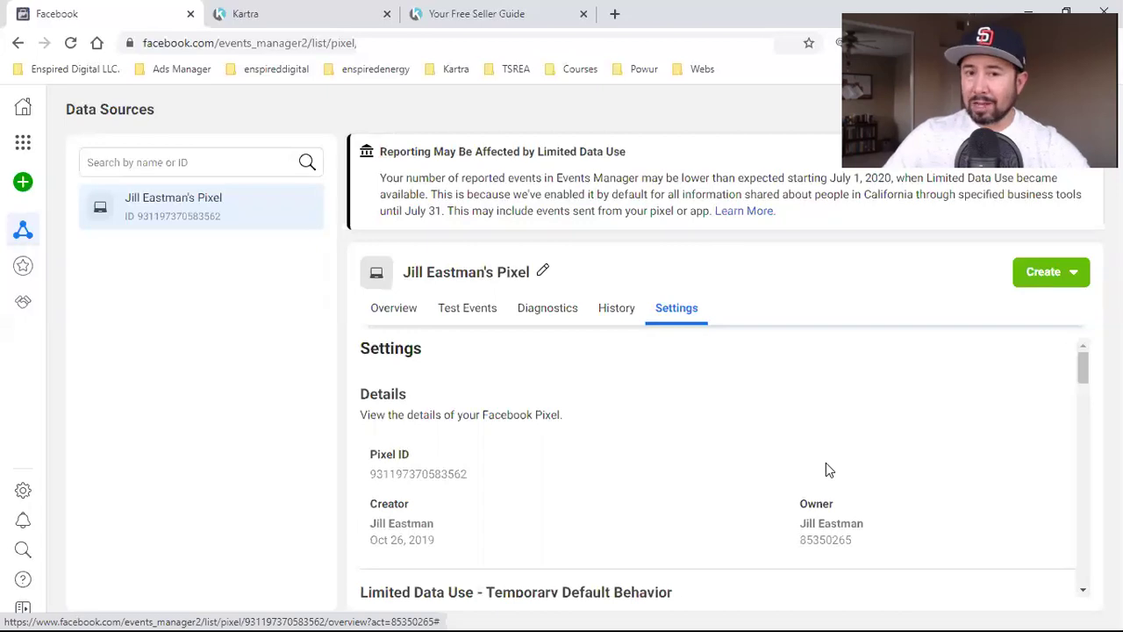
# Save the Seller Guide Opt-In page's progress from the Actions menu.
pyautogui.click(268, 9)
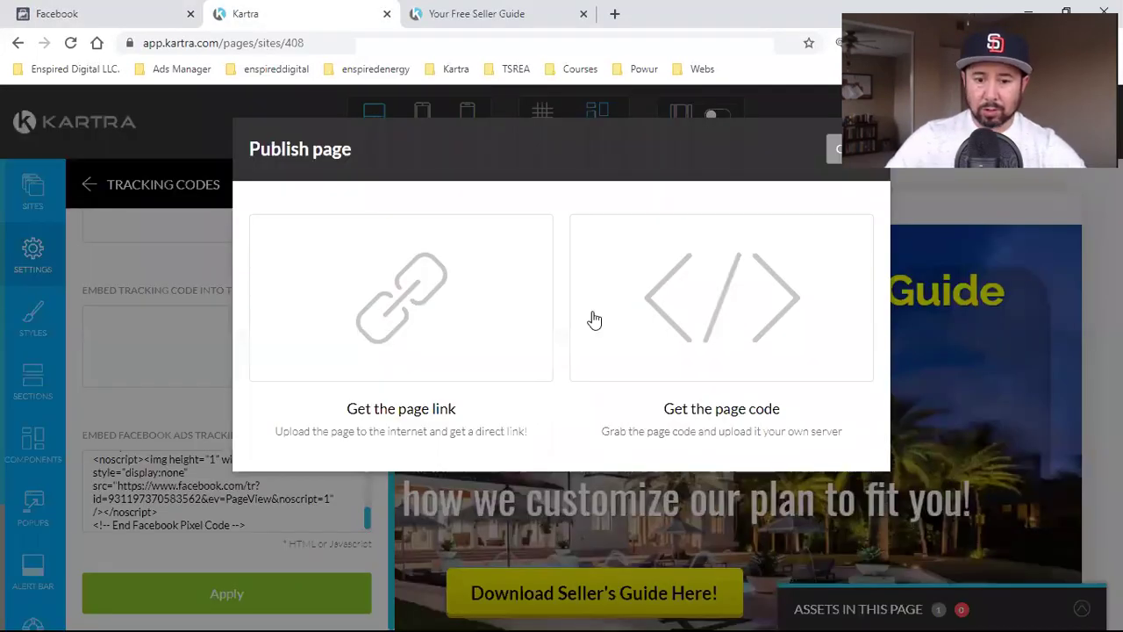
pyautogui.click(832, 155)
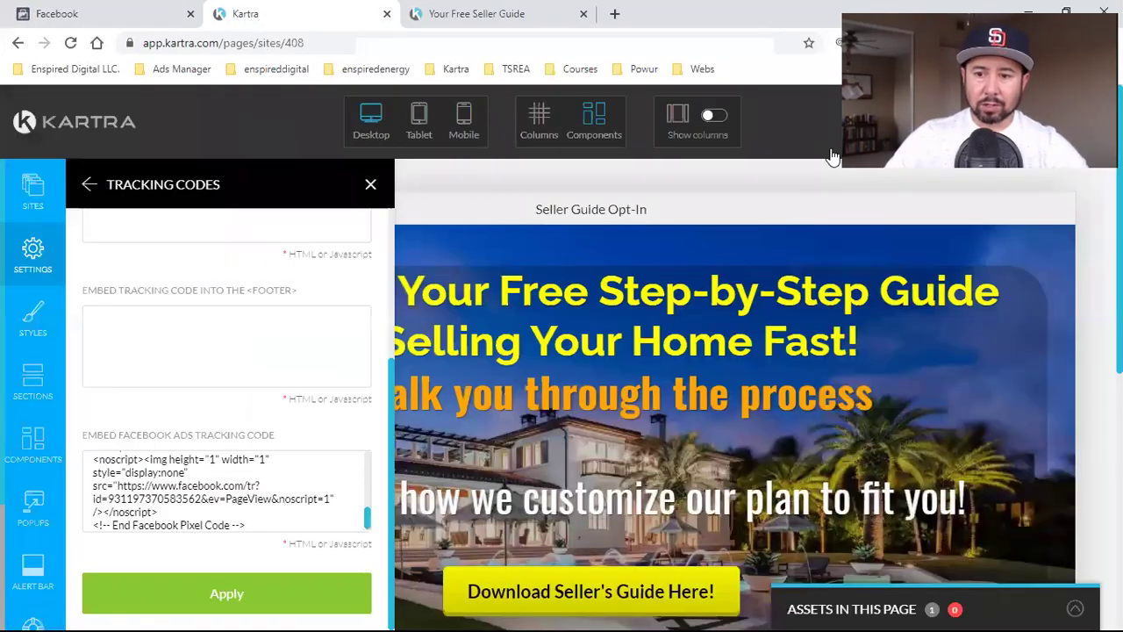
pyautogui.click(1084, 127)
pyautogui.click(983, 299)
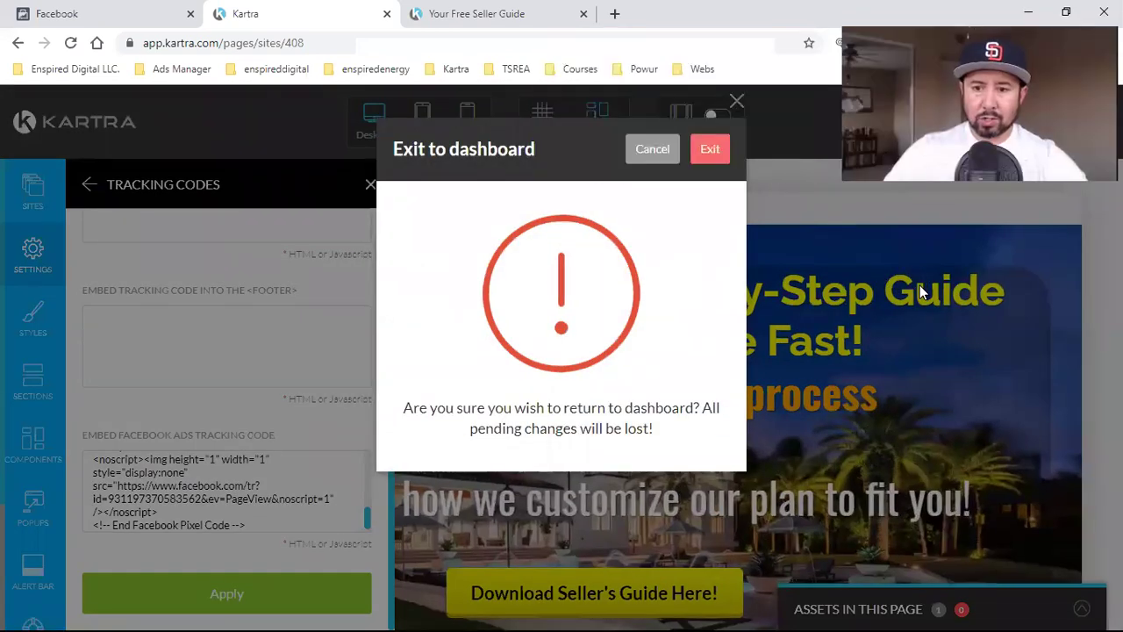
pyautogui.press('Escape')
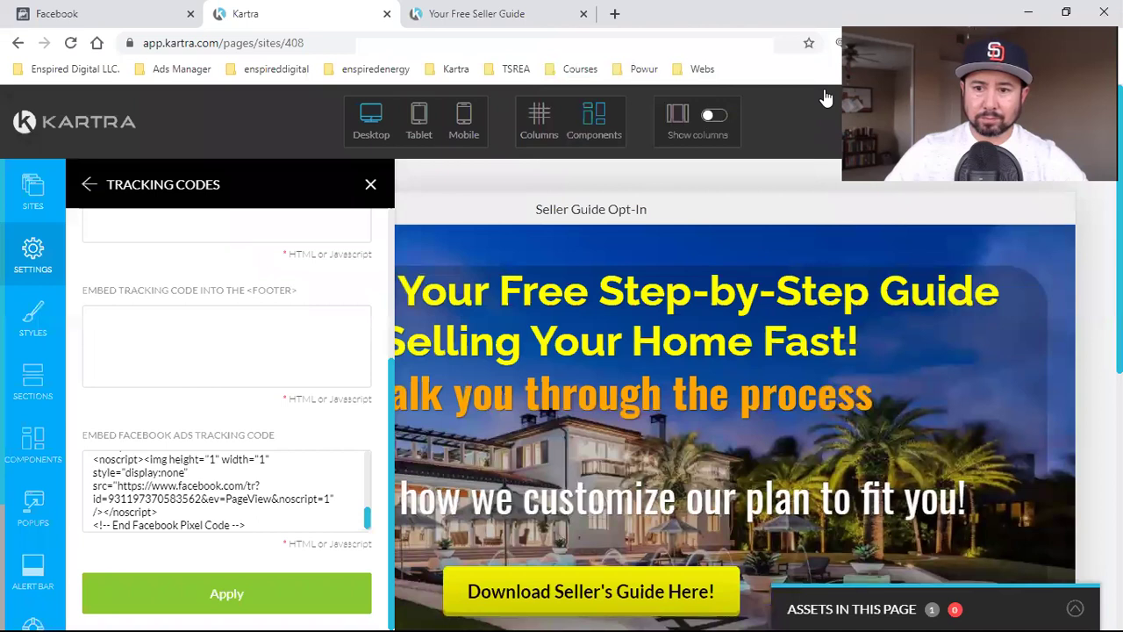
pyautogui.click(1051, 122)
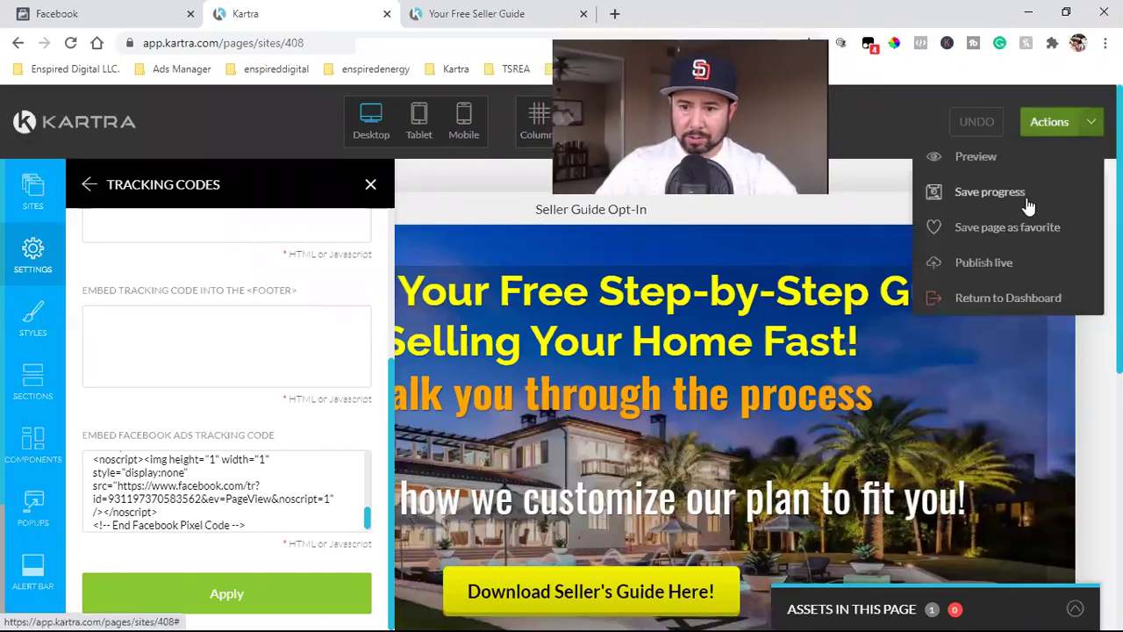
pyautogui.click(1026, 195)
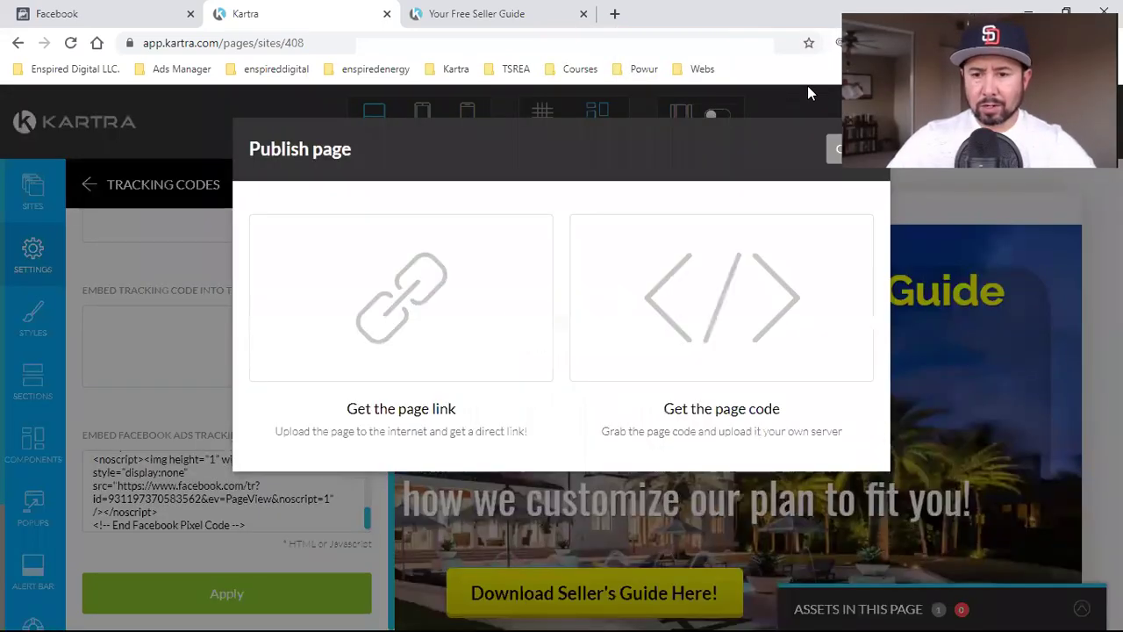
# Exit the page editor and return to the Kartra Pages dashboard.
pyautogui.click(835, 150)
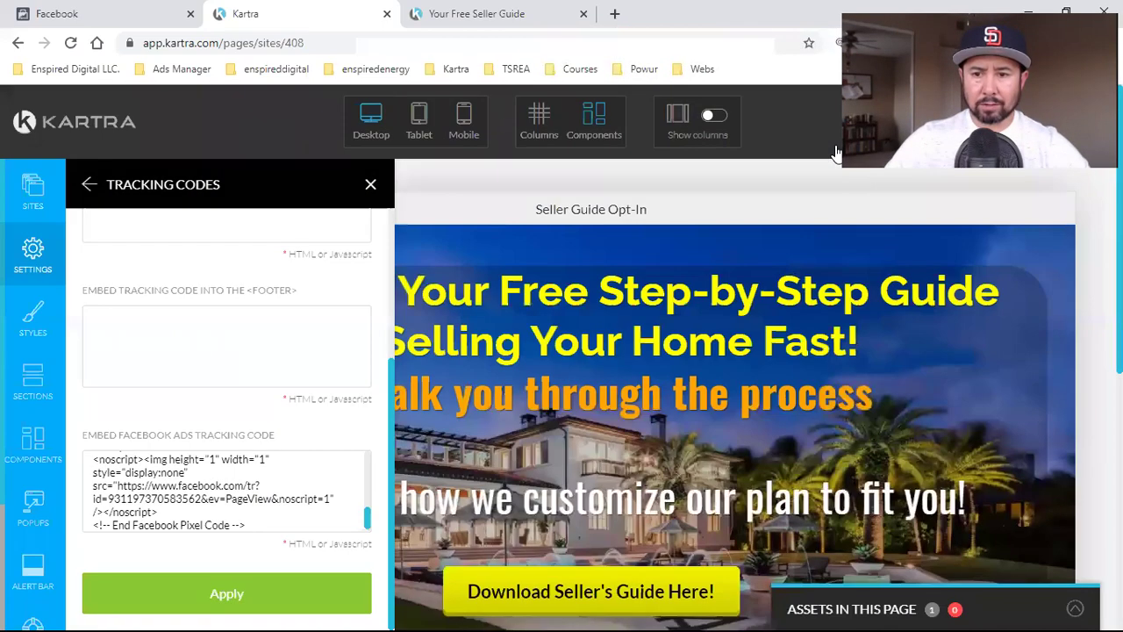
pyautogui.click(1053, 123)
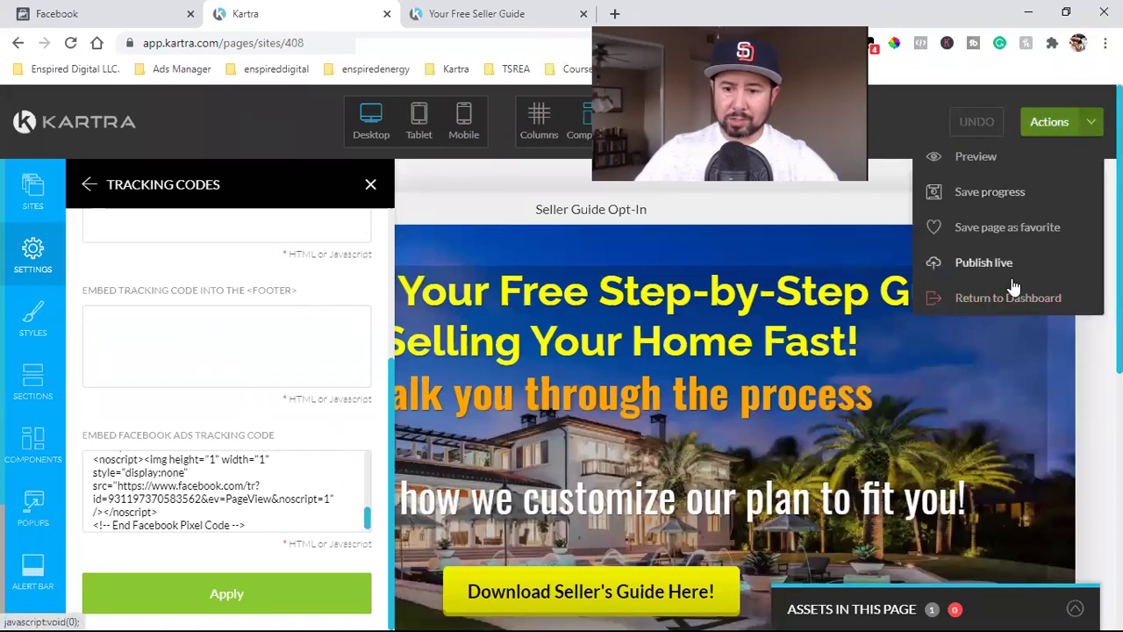
pyautogui.click(989, 300)
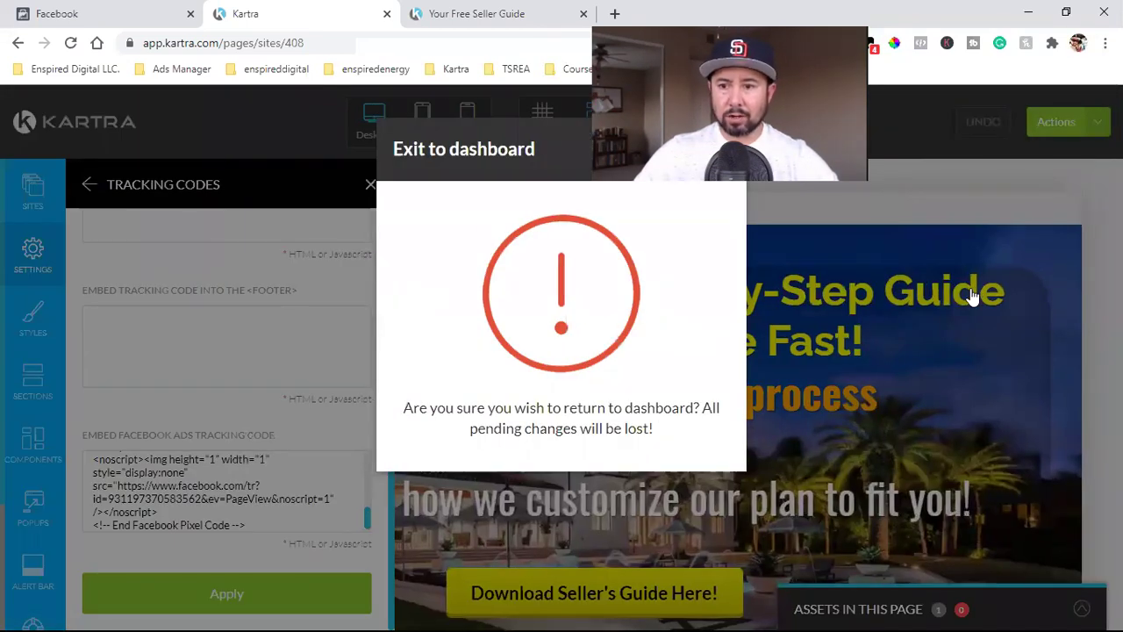
pyautogui.click(710, 150)
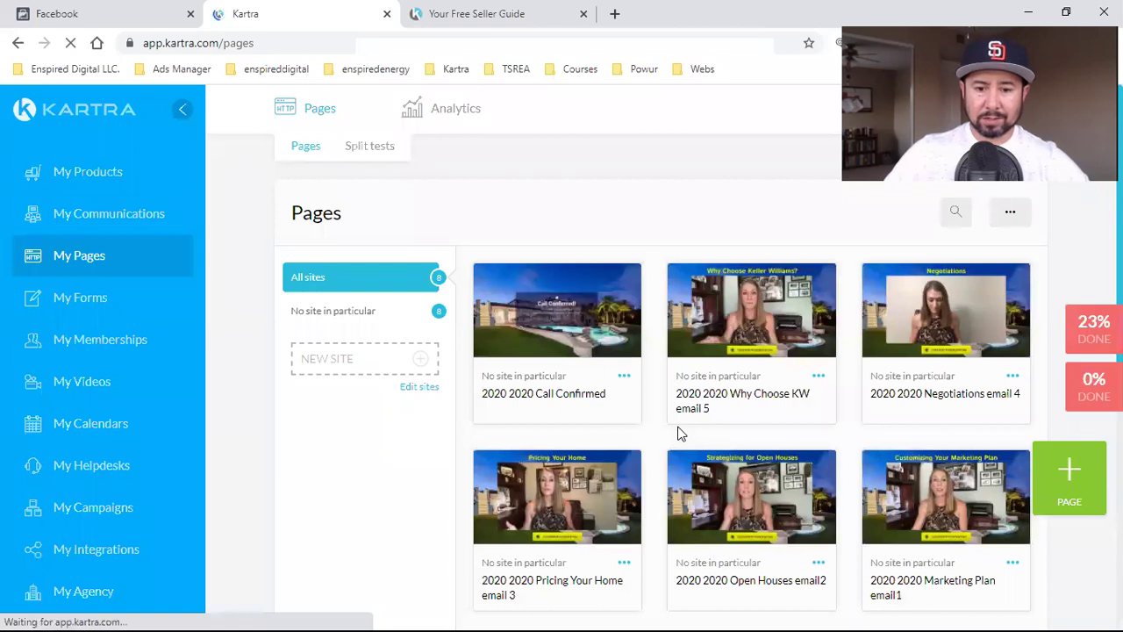
pyautogui.scroll(-5, 572, 348)
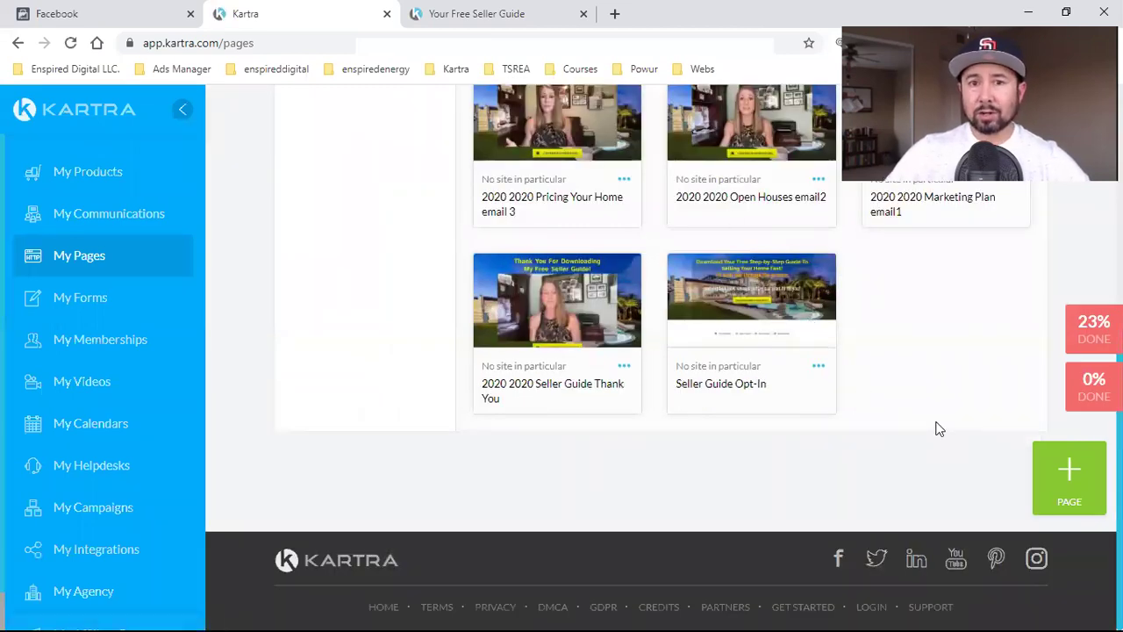
pyautogui.scroll(2, 877, 456)
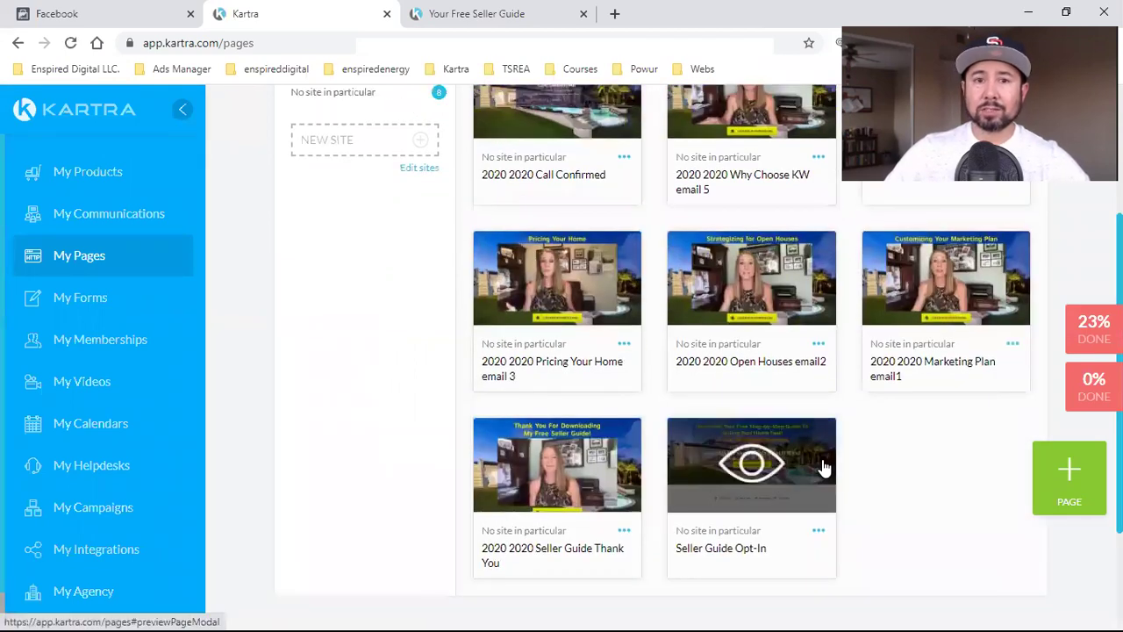